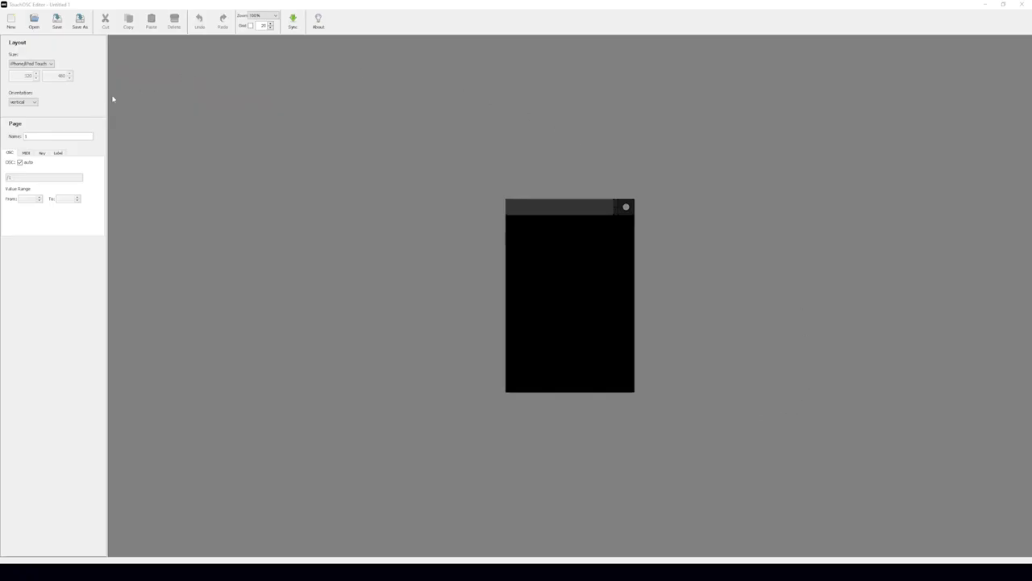
Create a push button on the blank page and assign it the key 2 as its keystroke.
left_click(42, 154)
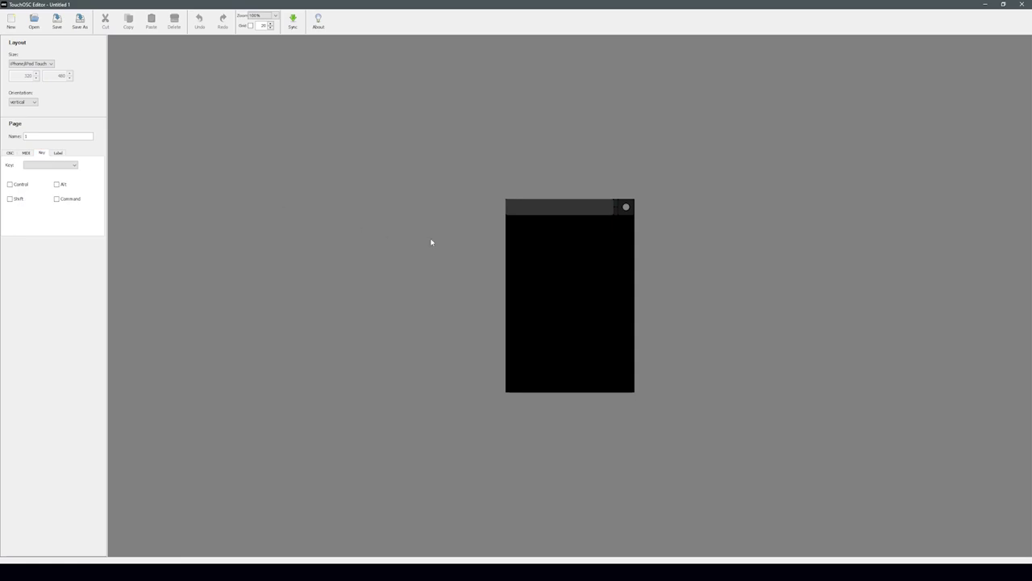
right_click(542, 253)
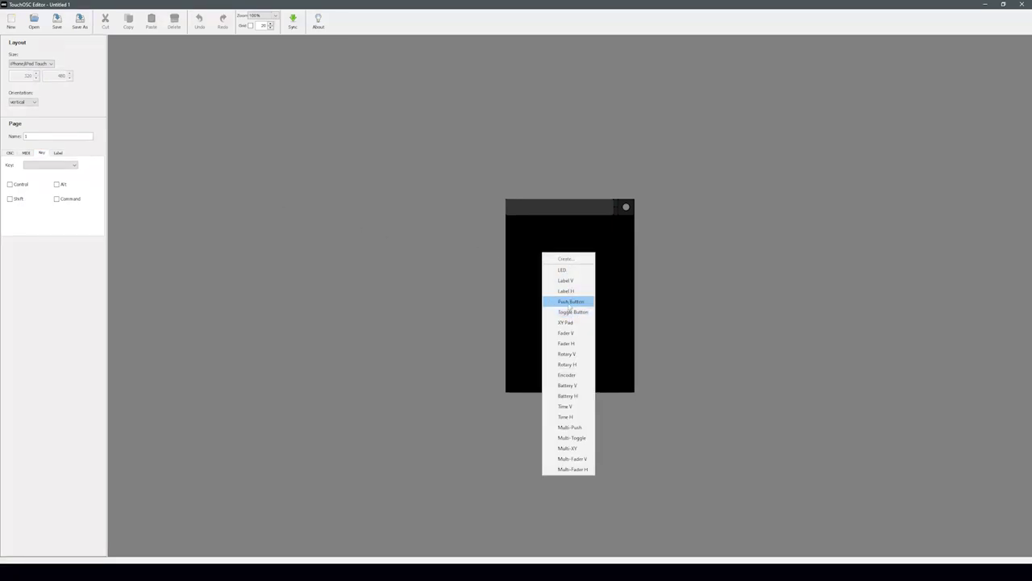
left_click(569, 303)
left_click(46, 105)
left_click(50, 118)
left_click(53, 143)
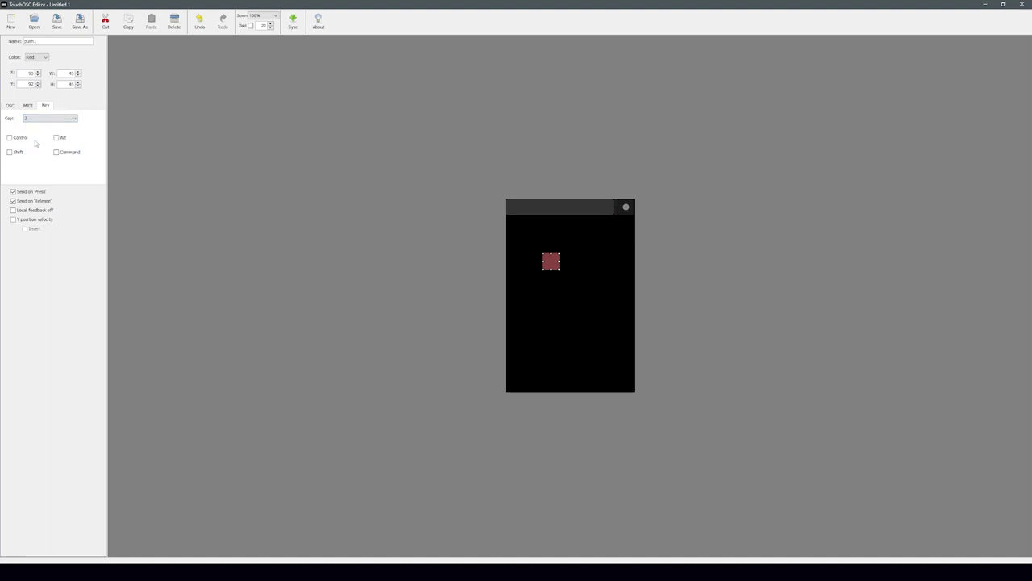
left_click(564, 267)
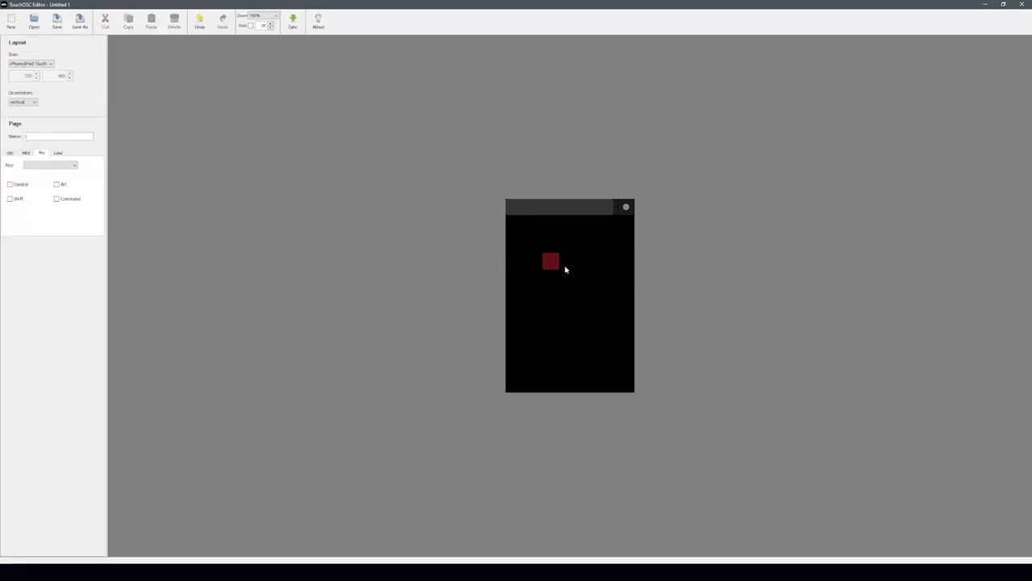
left_click(551, 265)
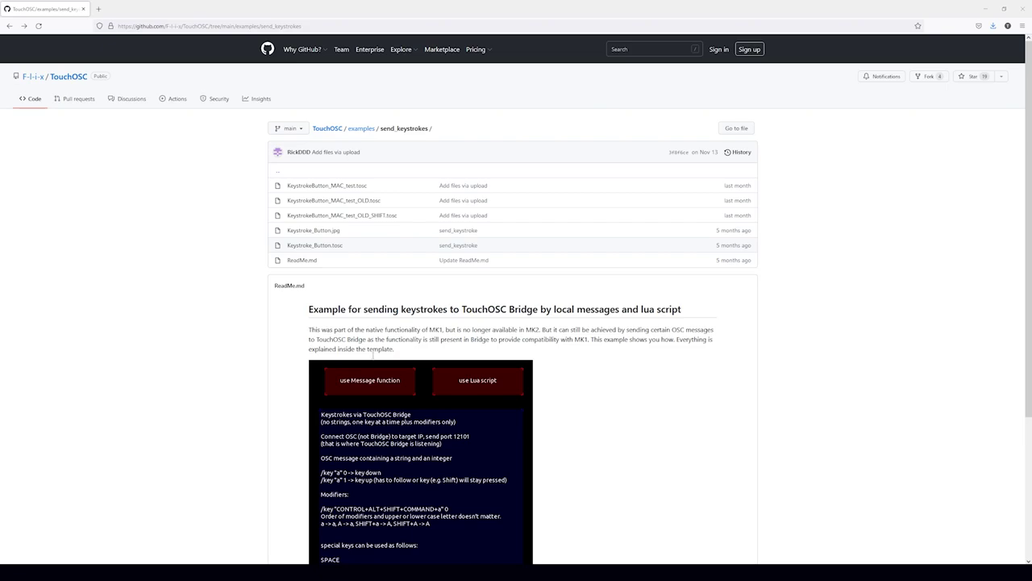
Read the ReadMe of the send_keystrokes example on GitHub, covering the message format, modifiers and special keys.
scroll(710, 335, "down", 3)
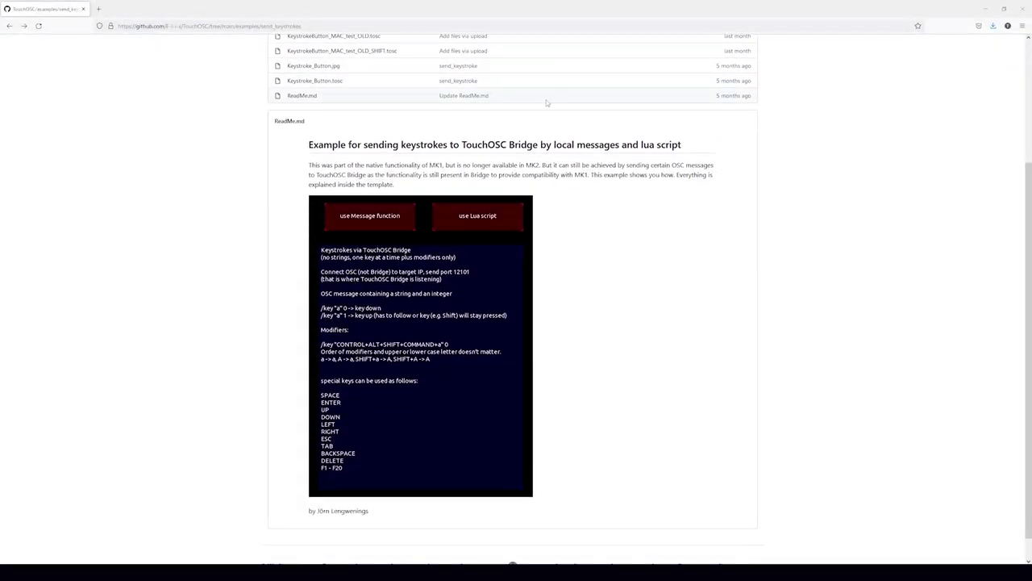
scroll(596, 482, "up", 1)
scroll(596, 482, "up", 1)
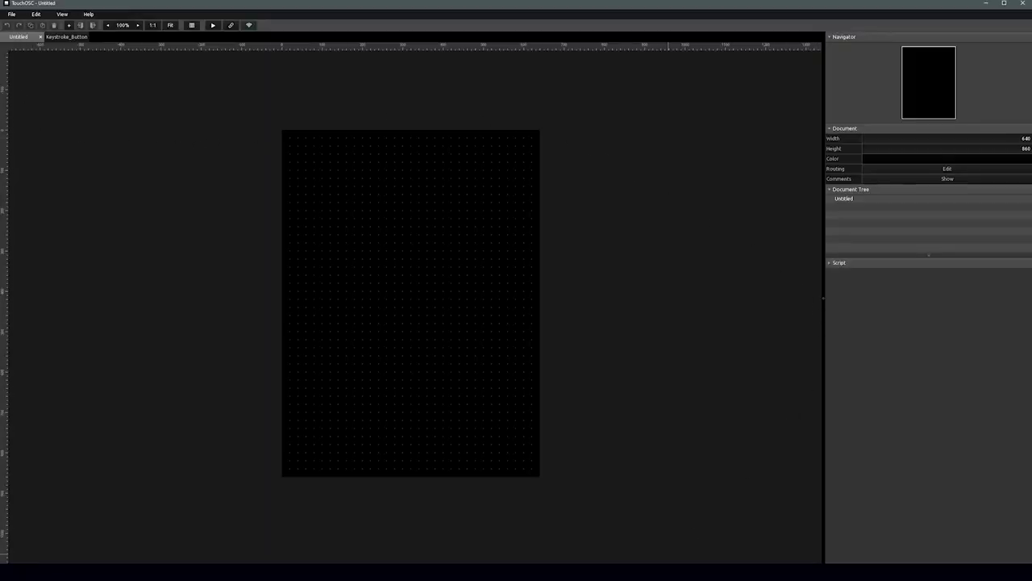
Open the Keystroke_Button template in TouchOSC and test its two buttons by entering MLML in the blank Notepad file.
left_click(1004, 5)
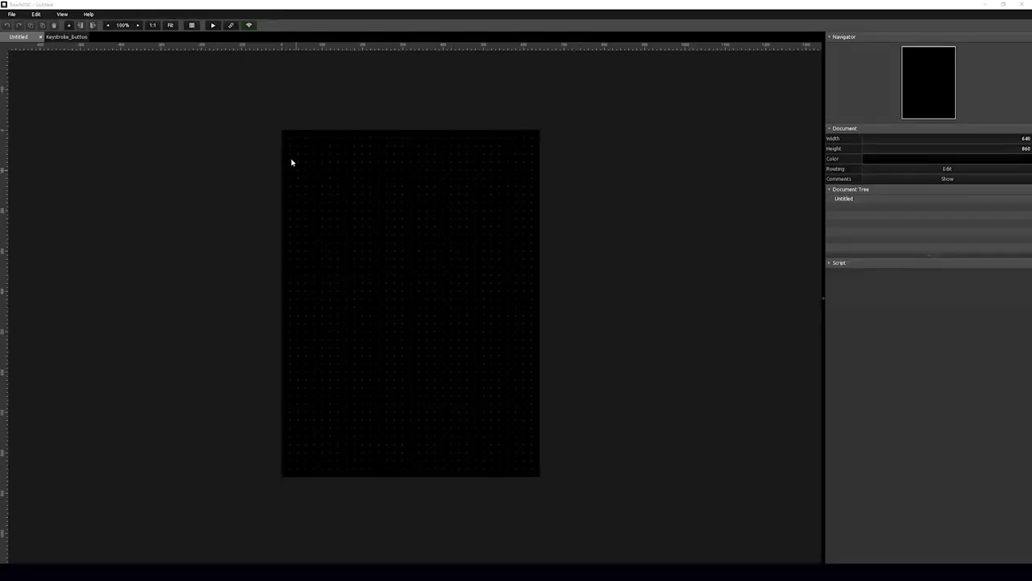
left_click(63, 37)
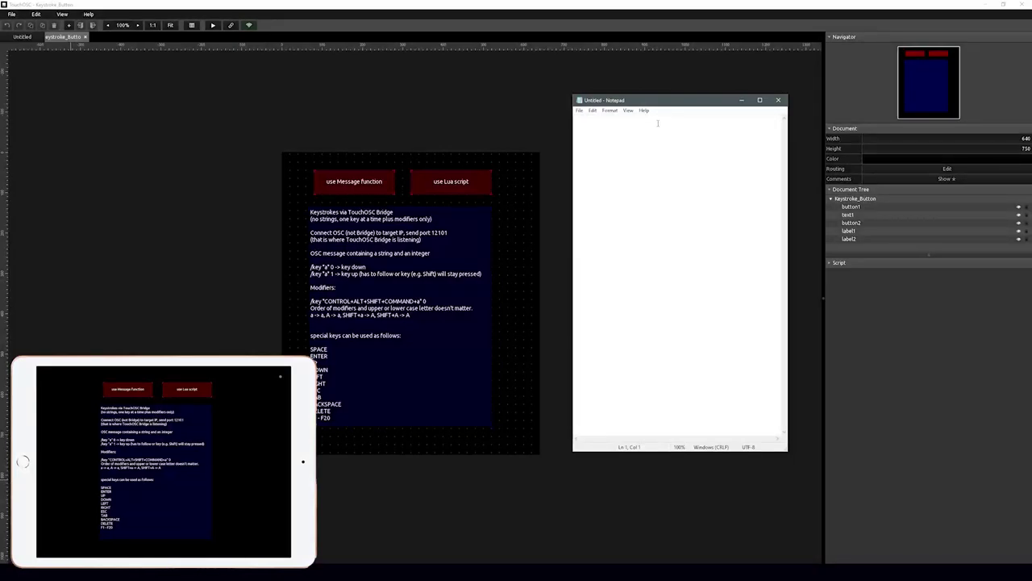
left_click(580, 121)
type("Mi Mi")
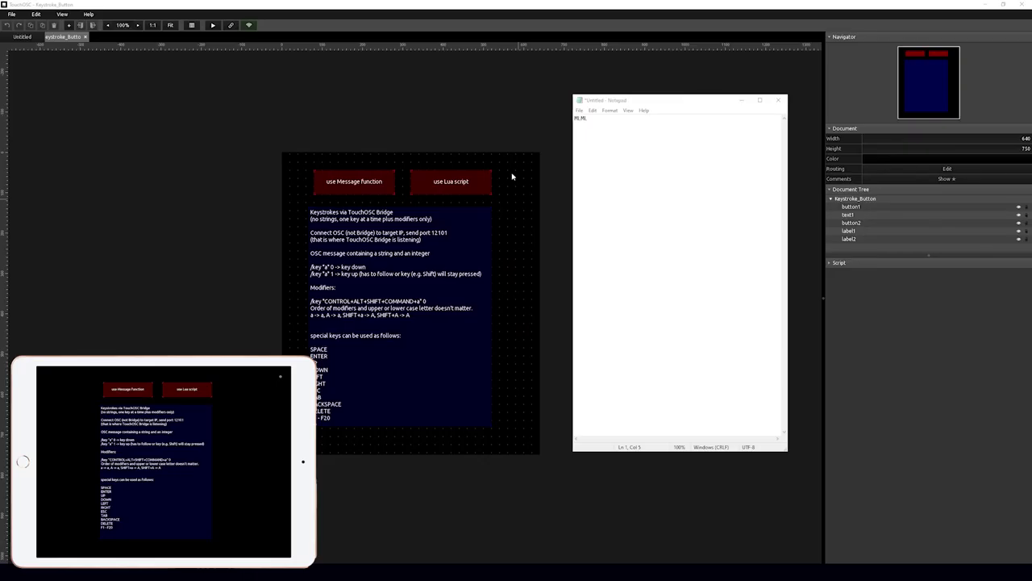
Select the "use Message function" button and expand its OSC message to examine the address and arguments.
left_click(378, 174)
left_click(375, 178)
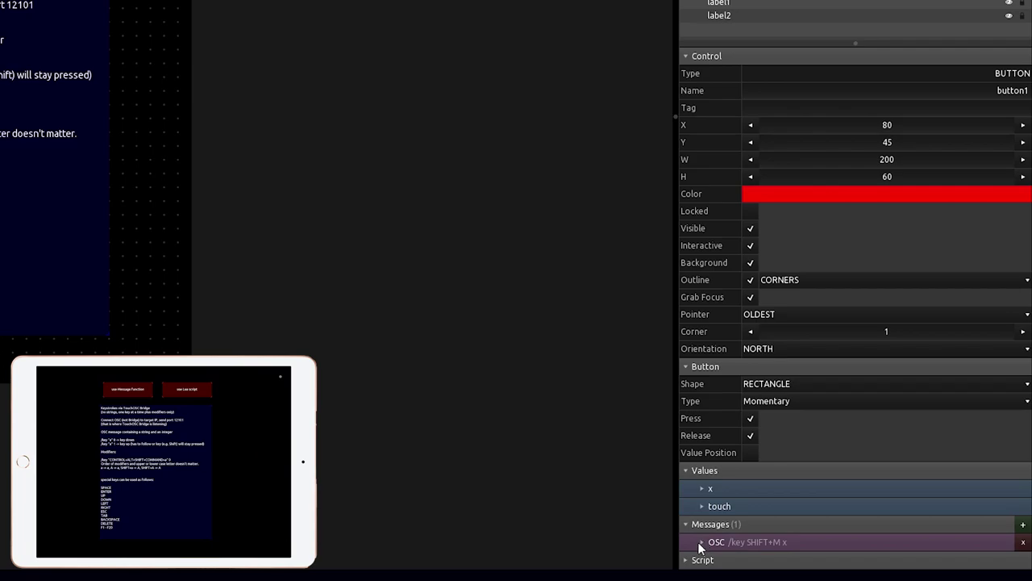
left_click(701, 542)
scroll(702, 547, "down", 4)
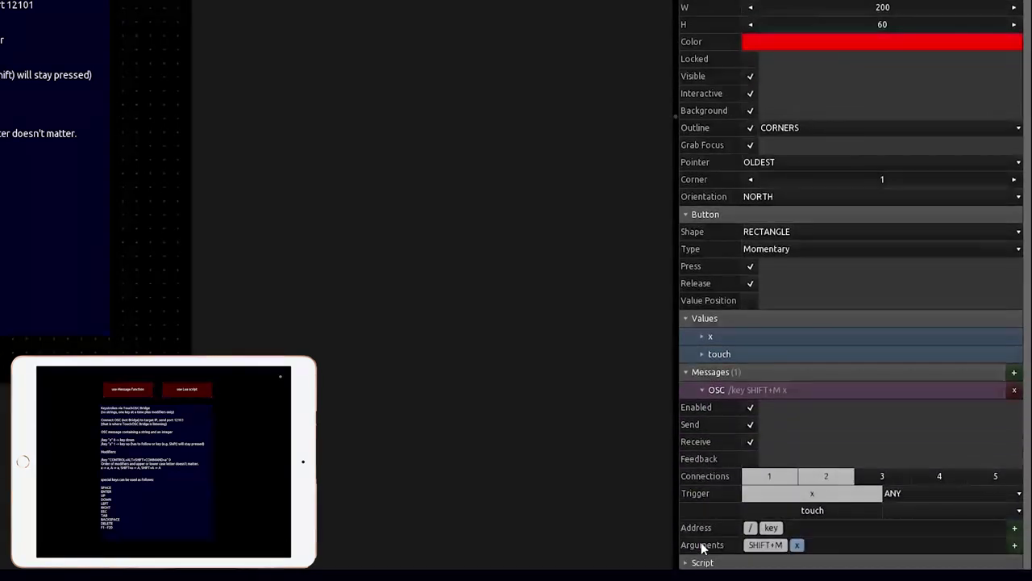
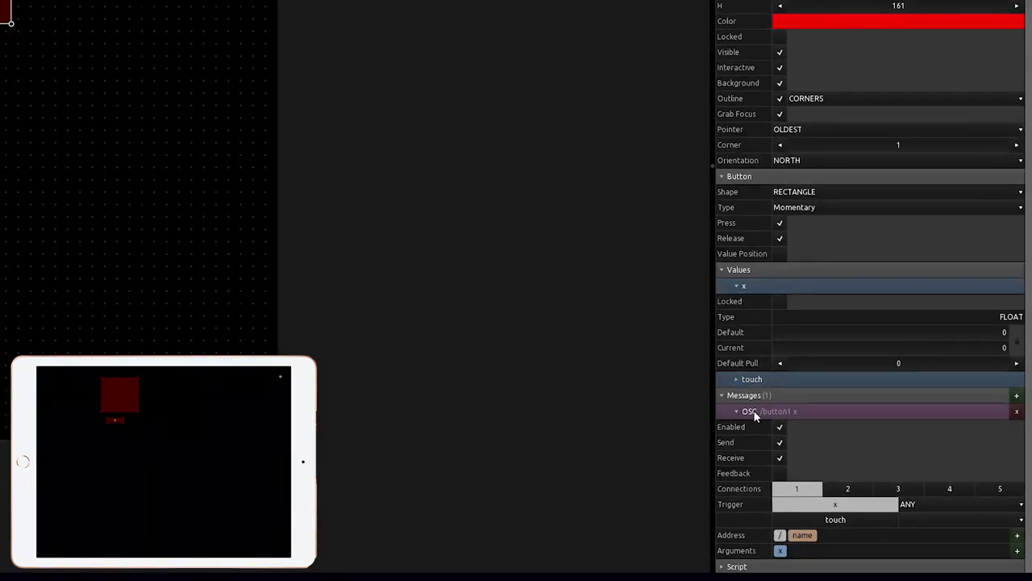
Replace the name part of the new button's OSC message address with a constant.
scroll(810, 535, "down", 1)
left_click(810, 524)
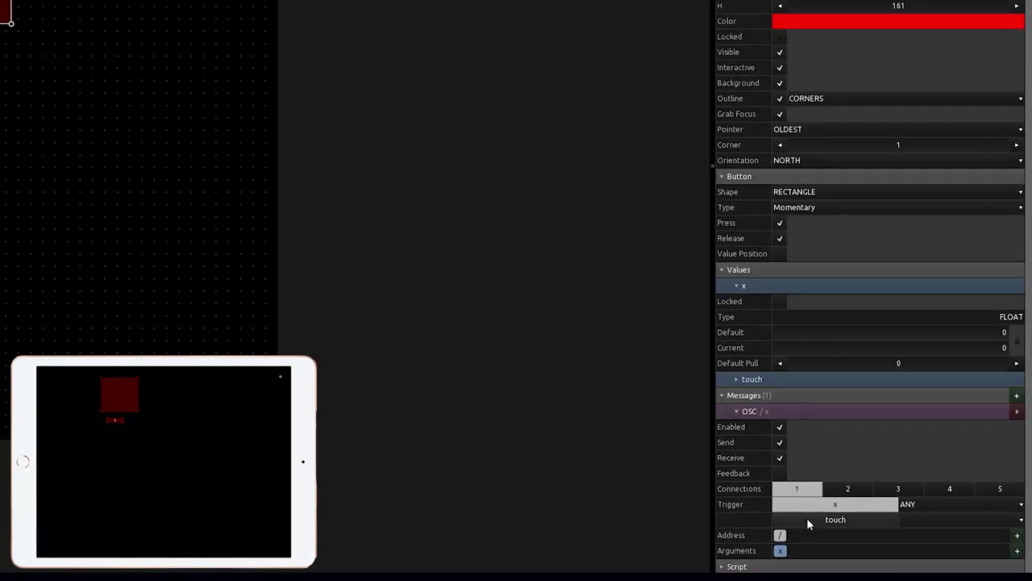
left_click(1018, 537)
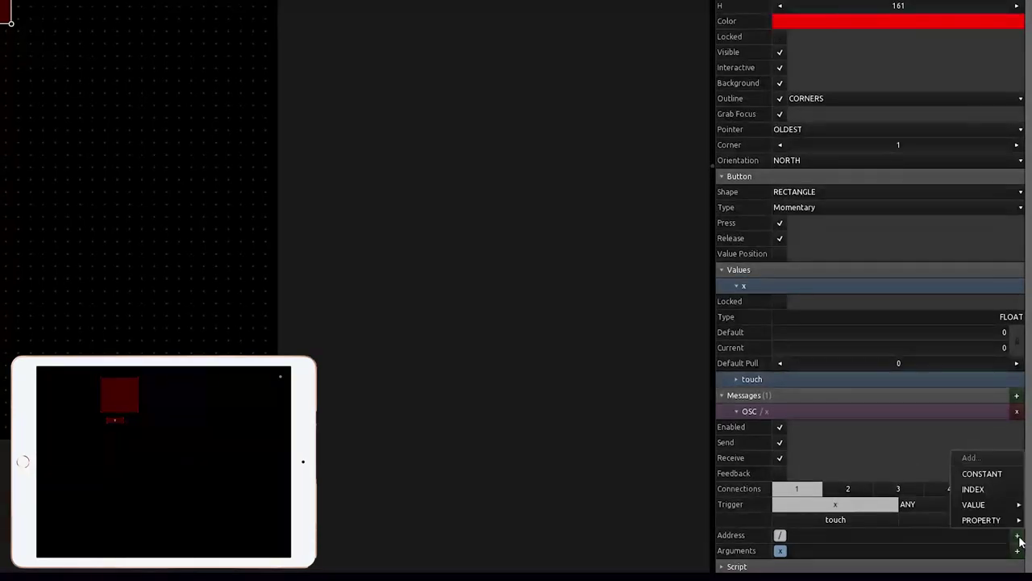
left_click(968, 474)
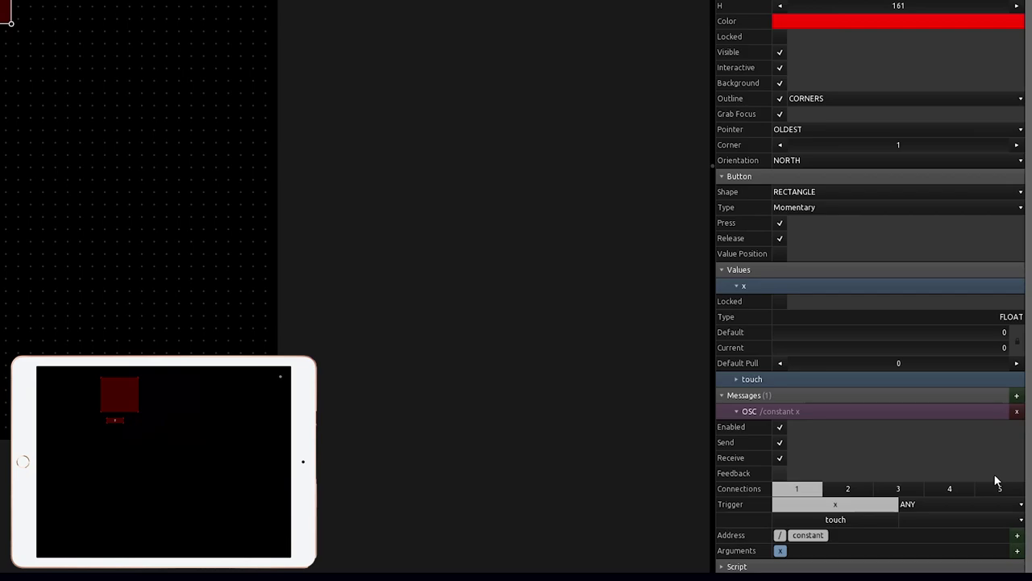
Set the constant in the OSC message address to key.
left_click(814, 535)
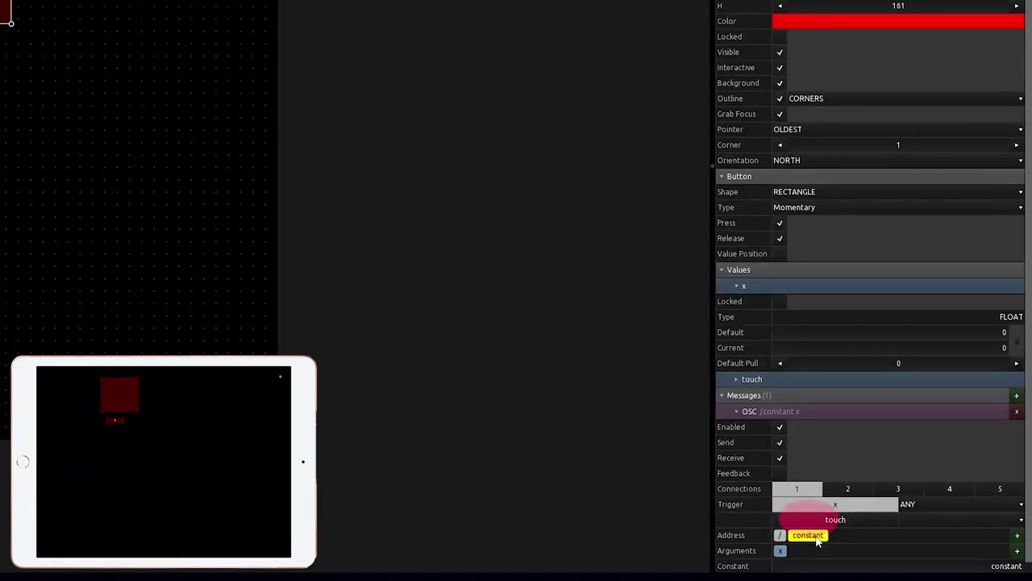
left_click(987, 550)
left_click_drag(987, 550, 1028, 559)
left_click(1028, 559)
key("BackSpace")
key("BackSpace")
key("BackSpace")
key("BackSpace")
key("BackSpace")
key("BackSpace")
key("BackSpace")
key("BackSpace")
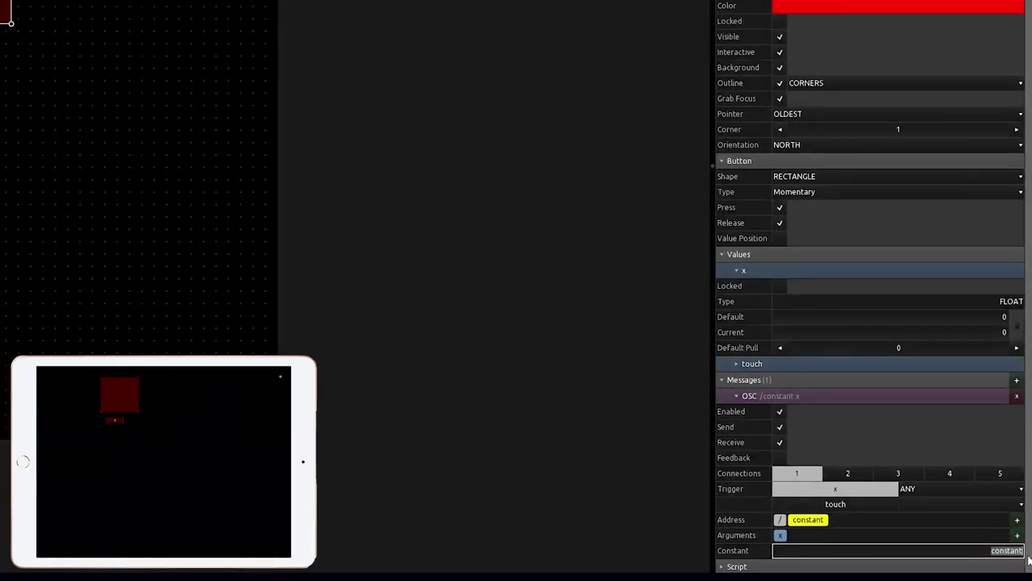
type("key")
key("Return")
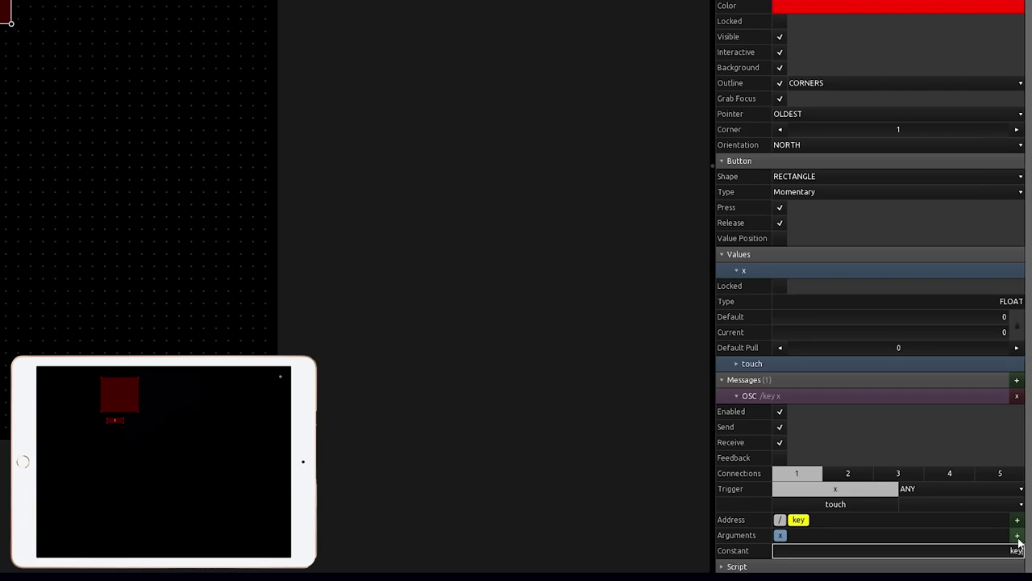
Add a constant argument ahead of x in the OSC message and set it to SHIFT+T.
left_click(1017, 535)
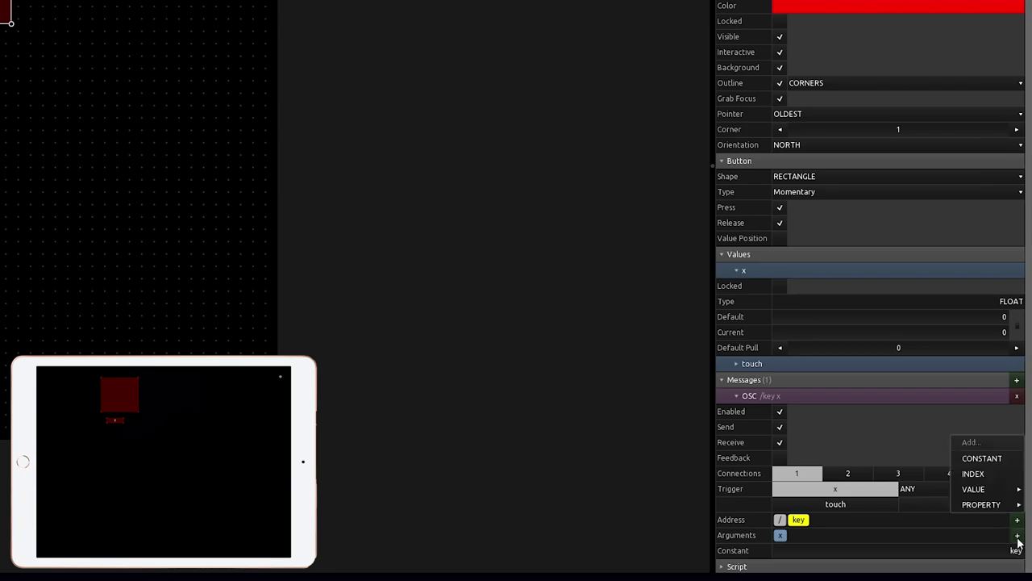
left_click(998, 458)
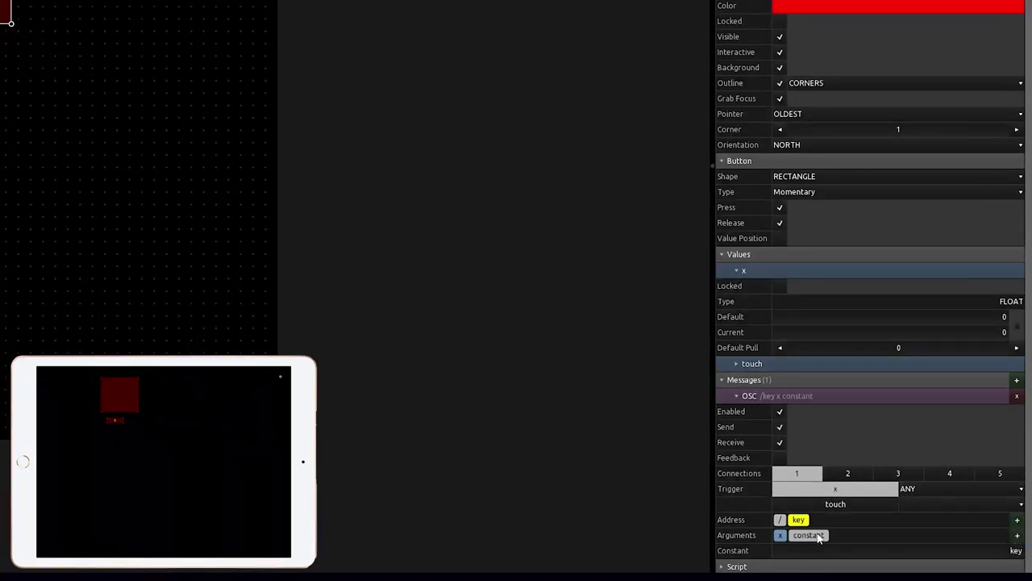
left_click_drag(816, 542, 770, 535)
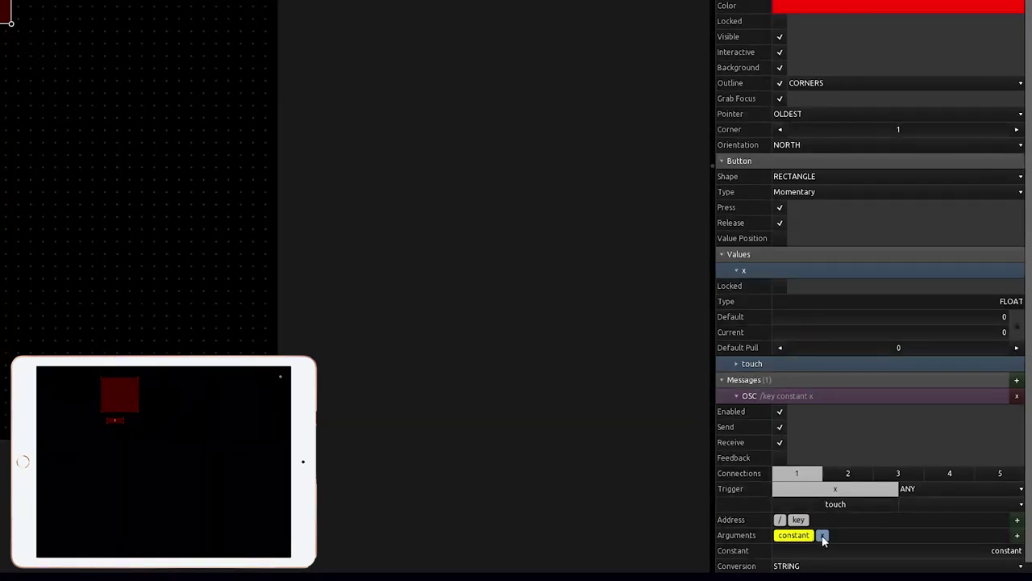
double_click(859, 550)
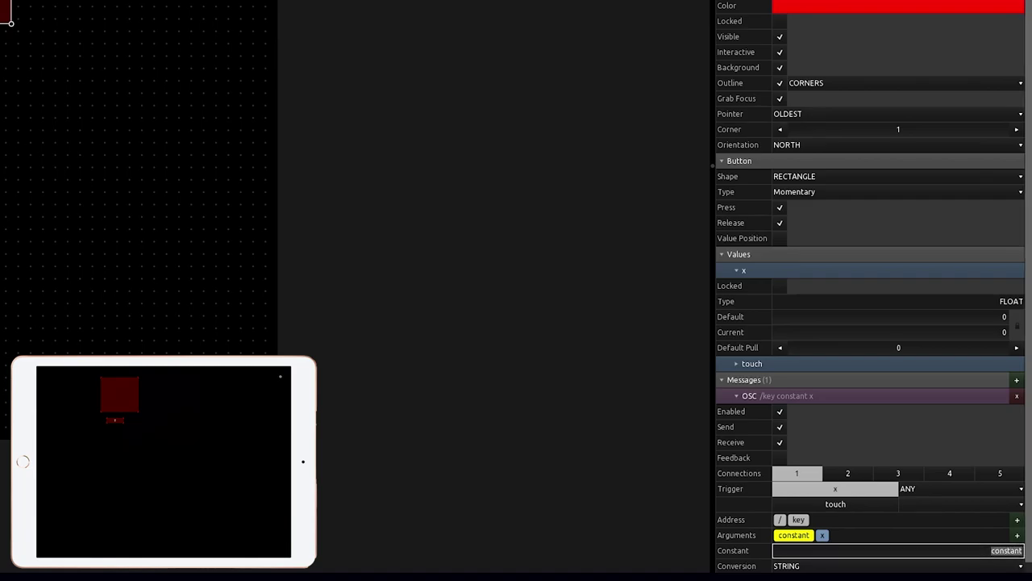
type("SHIFT+T")
Scale the x argument from 1 to 0 and set its conversion to INTEGER.
left_click(822, 535)
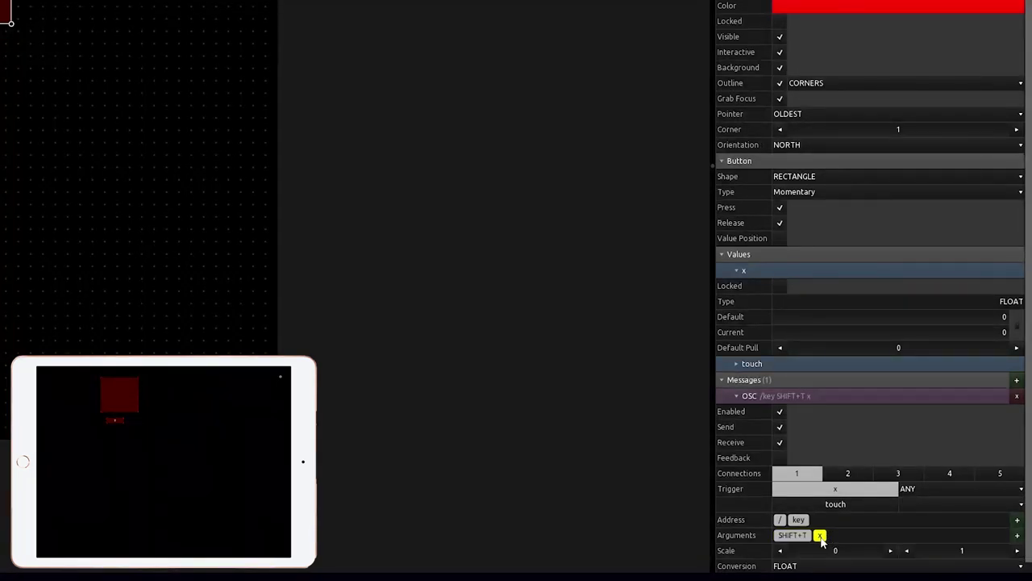
left_click(822, 535)
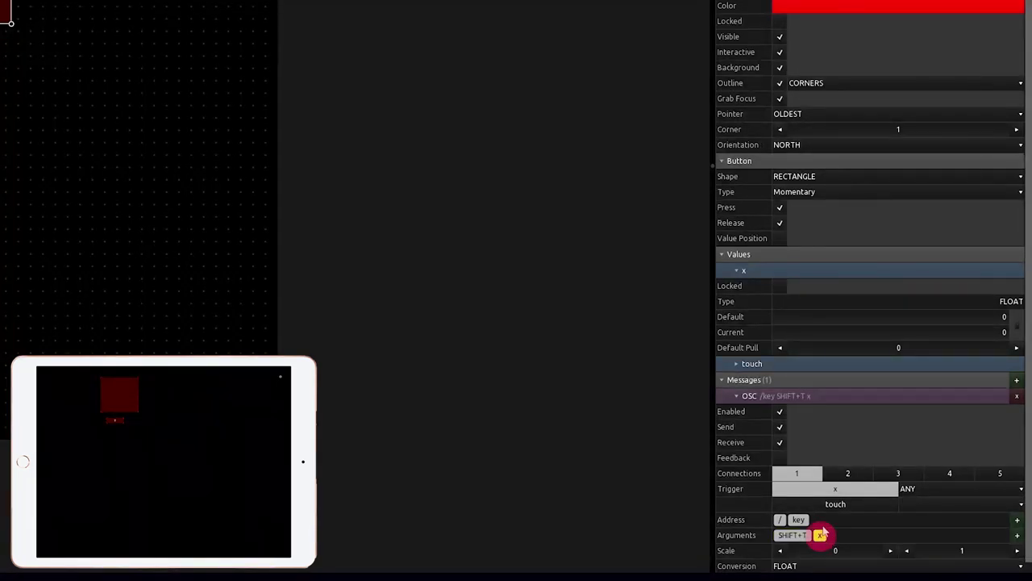
left_click(892, 551)
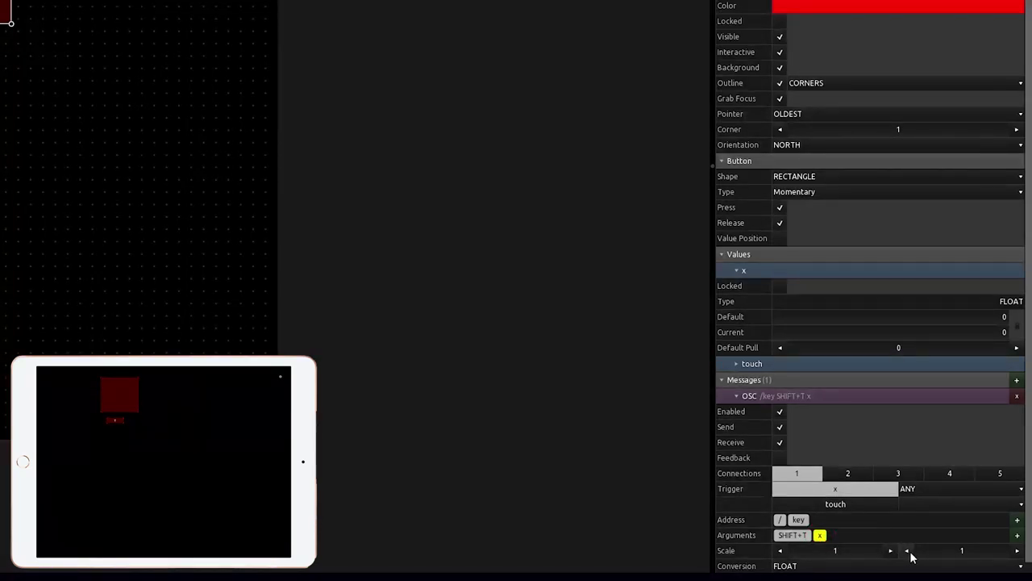
left_click(912, 564)
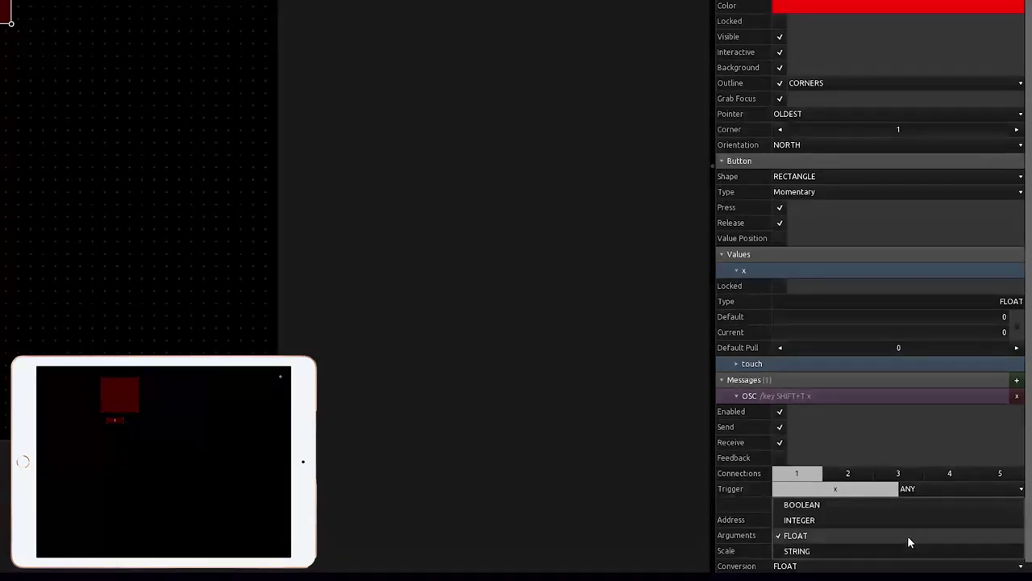
left_click(905, 520)
scroll(906, 522, "down", 1)
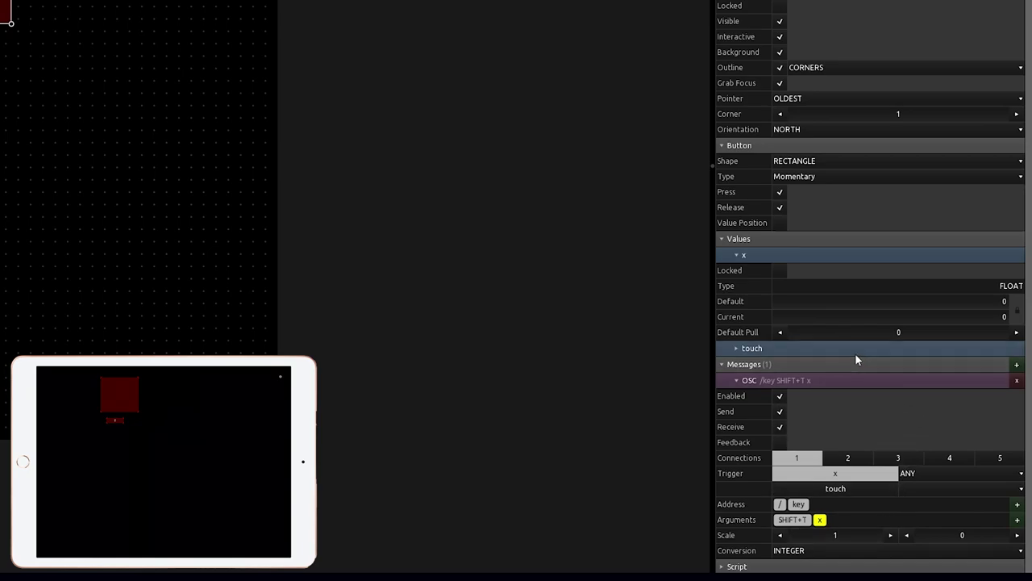
Deselect the button and switch to Notepad to test the T keystroke below the existing text.
left_click(407, 262)
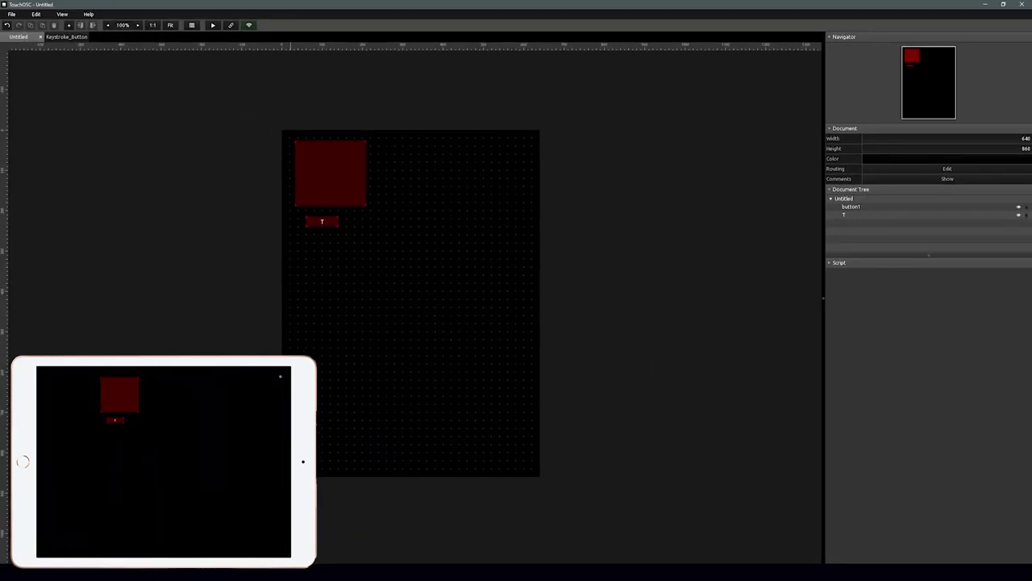
key("alt+Tab")
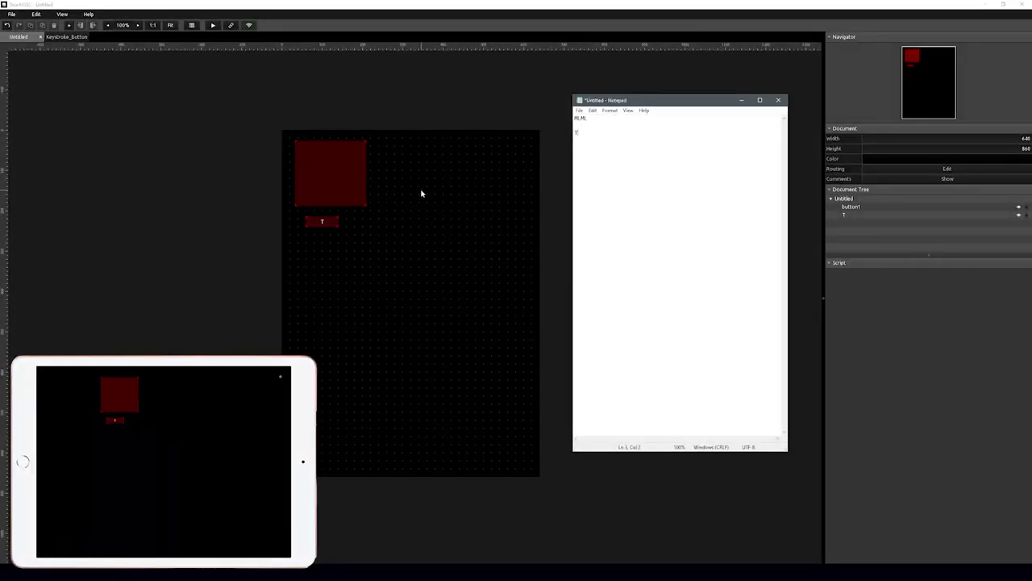
Change the large red button's keystroke constant to SHIFT+t in its OSC message arguments.
left_click(363, 192)
scroll(904, 518, "down", 5)
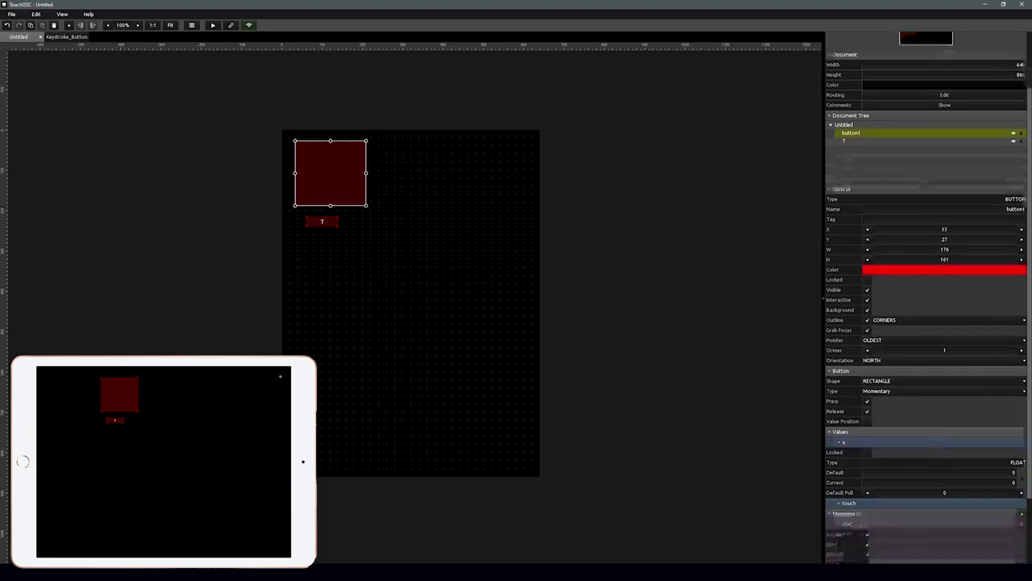
left_click(875, 528)
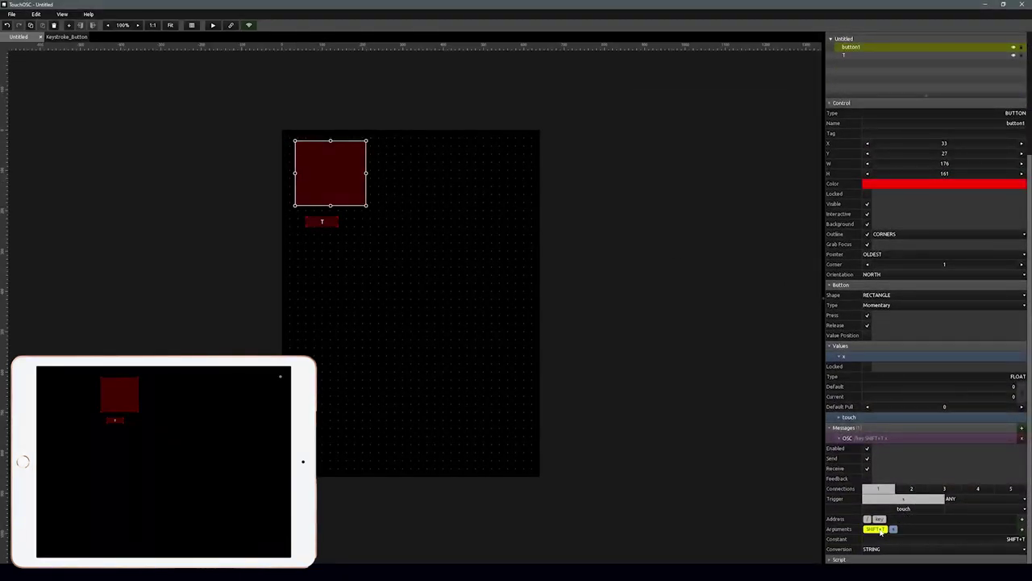
left_click(944, 539)
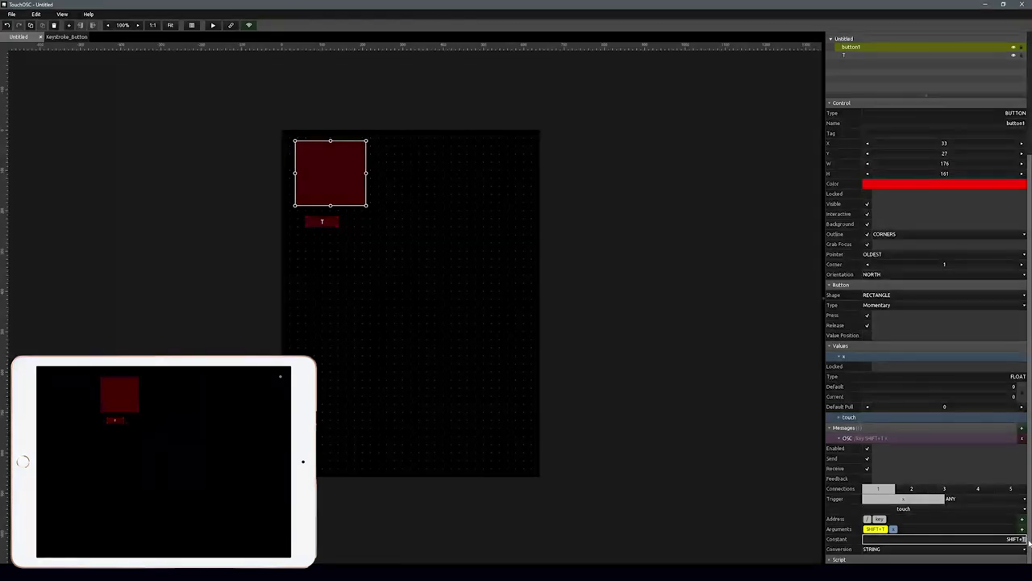
left_click(564, 255)
Switch to Notepad and test the revised button by entering T two lines below the last entry.
key("alt+Tab")
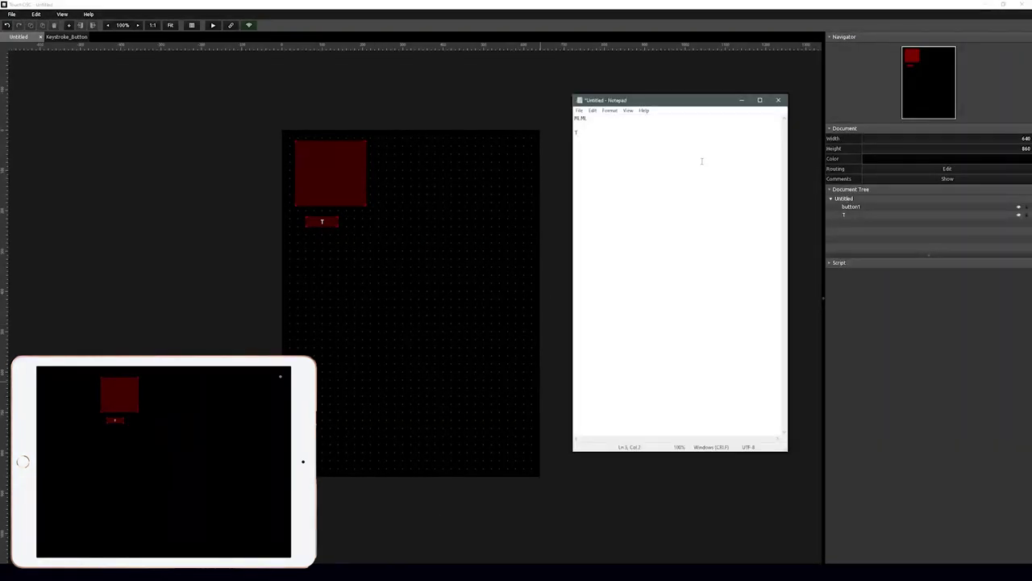
key("Return")
key("Return")
type("T")
Change the large red button's keystroke constant to t in its OSC message arguments.
left_click(352, 202)
scroll(919, 468, "down", 4)
scroll(911, 489, "down", 1)
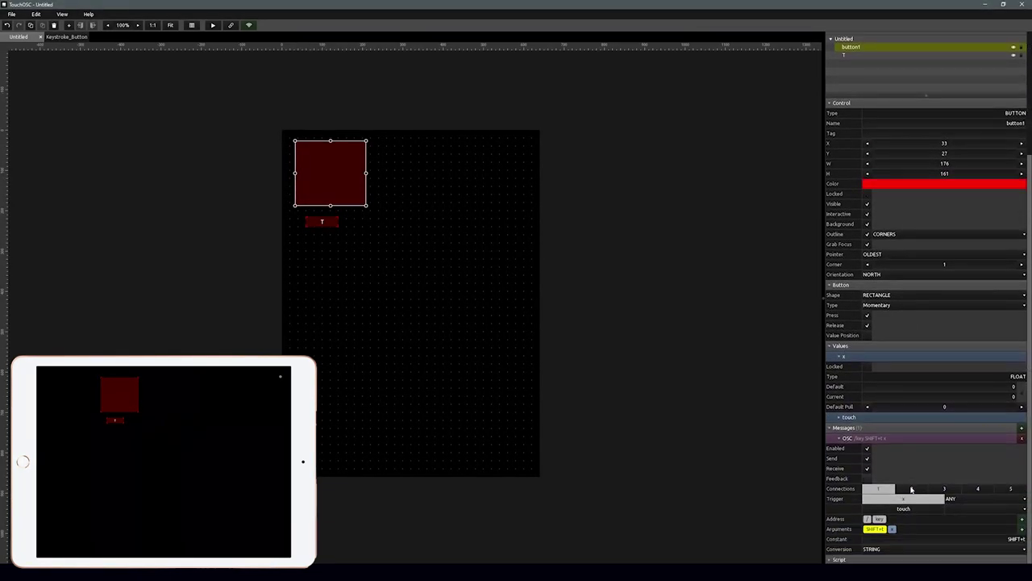
scroll(875, 535, "up", 1)
scroll(875, 535, "down", 1)
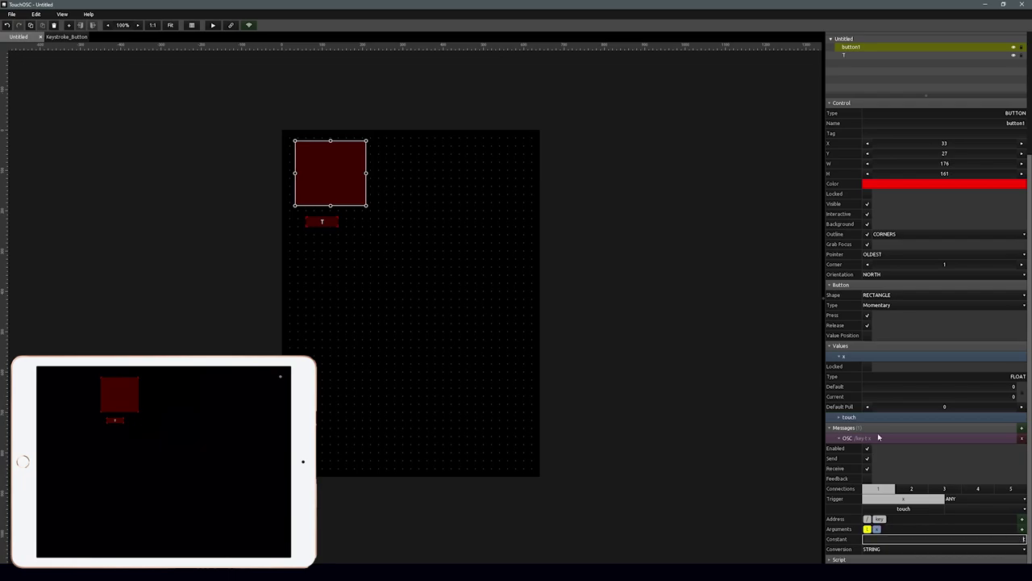
Deselect the button, switch to Notepad and test the changed keystroke two lines below the last entry.
left_click(564, 236)
key("alt+Tab")
key("Return")
key("Return")
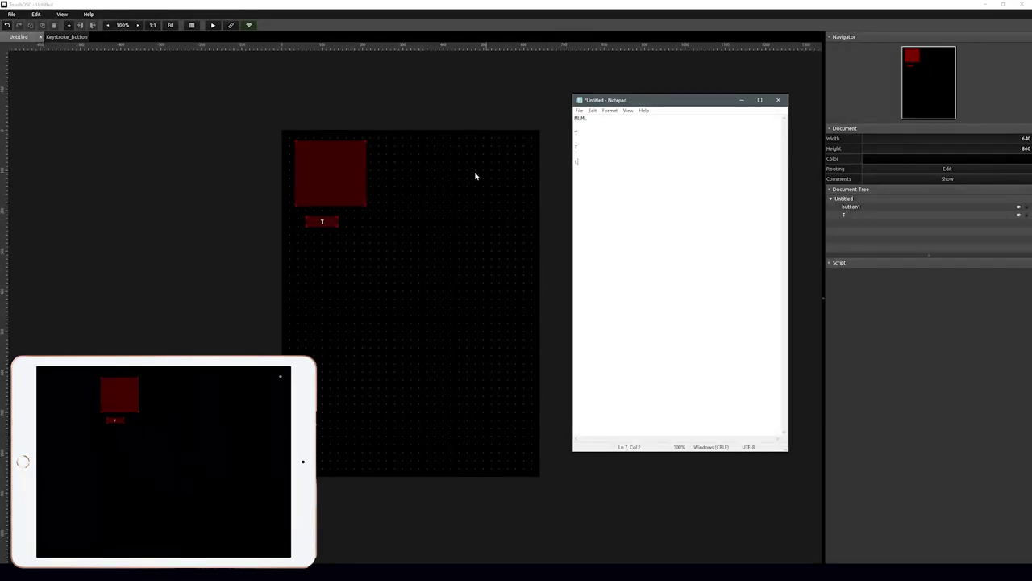
Add a second button beside the large red one and enlarge it to about 137 by 170.
left_click(358, 180)
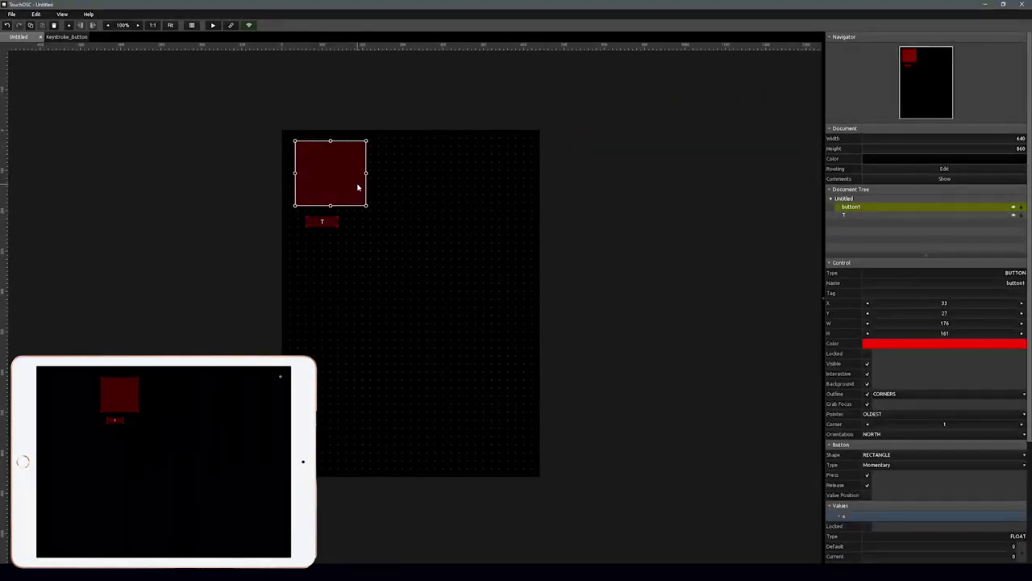
right_click(407, 169)
left_click(420, 188)
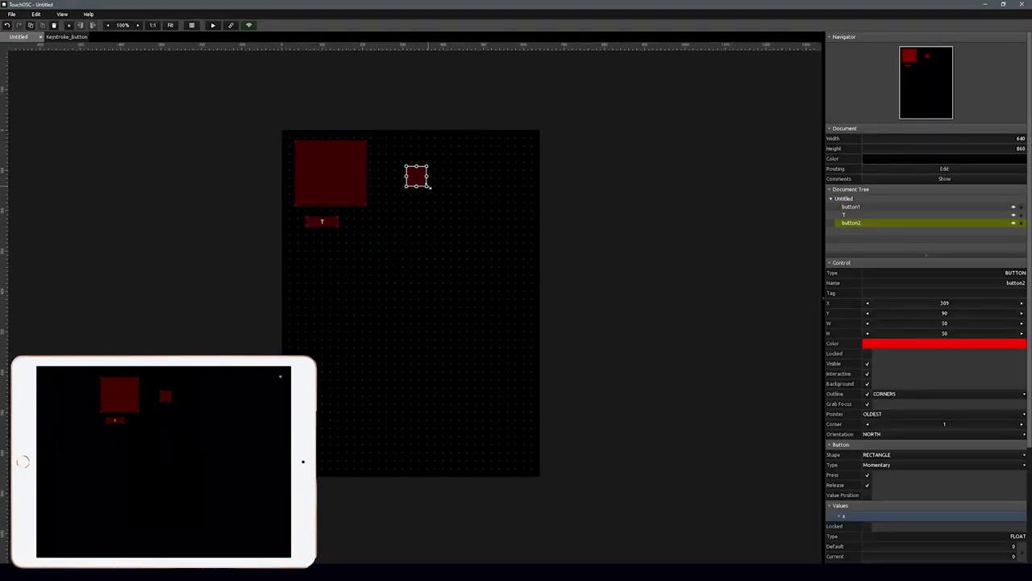
left_click_drag(427, 187, 462, 233)
Color the new button blue and move it below the T label, to about X 40, Y 290.
left_click(909, 345)
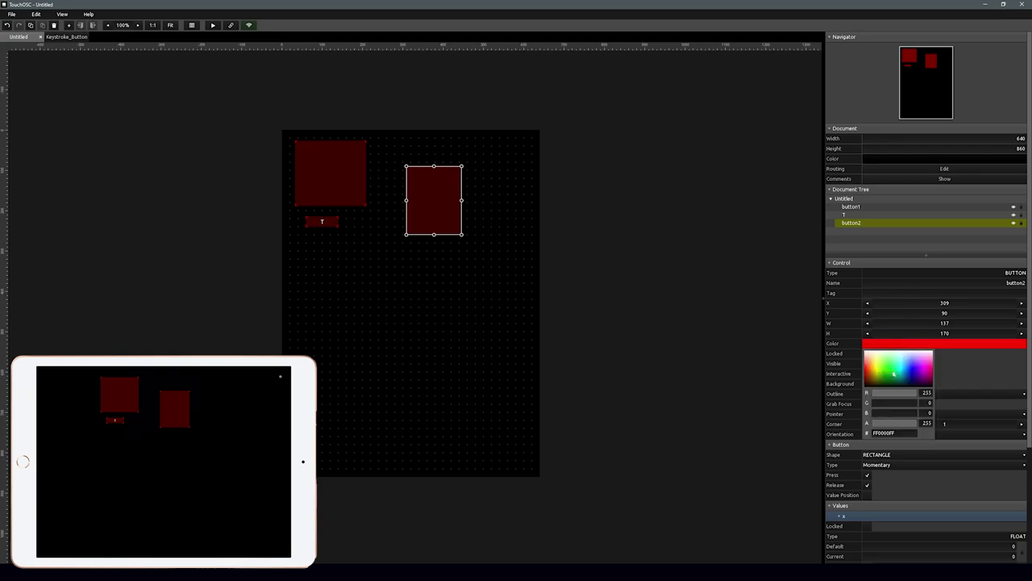
left_click(908, 374)
left_click(413, 208)
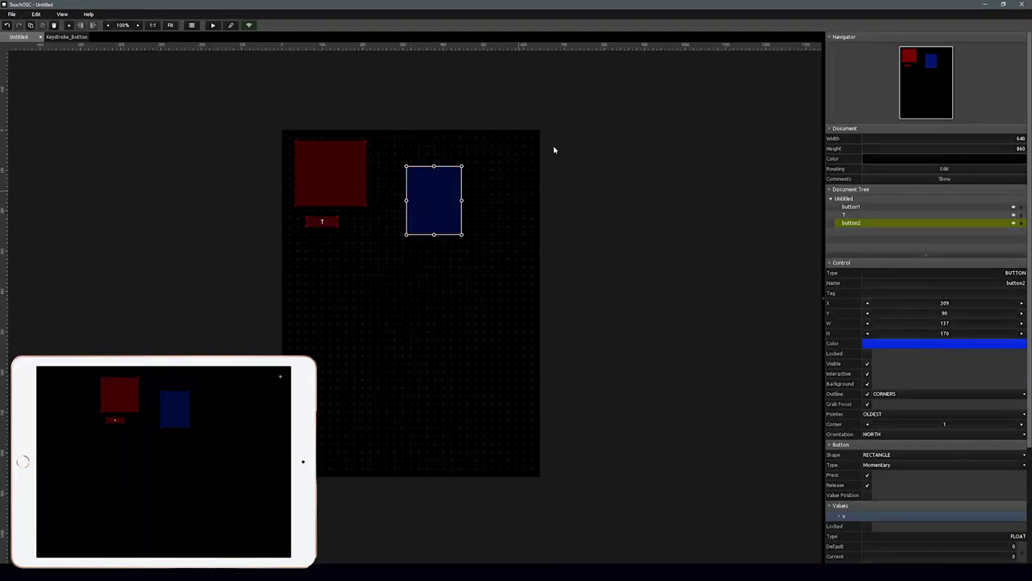
left_click_drag(448, 205, 345, 283)
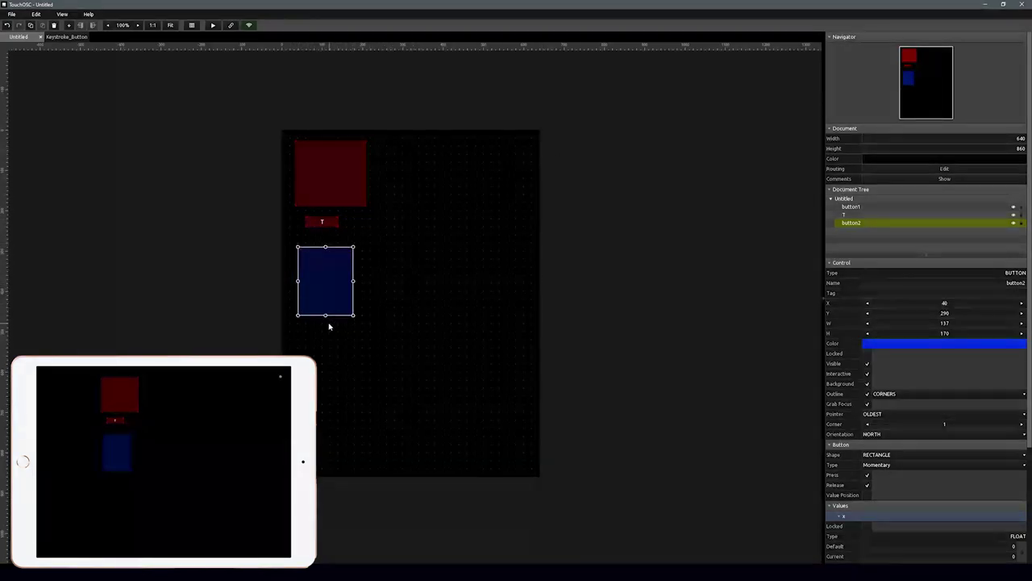
Add a label below the blue button with the default text Copy and color it blue.
right_click(312, 327)
left_click(350, 366)
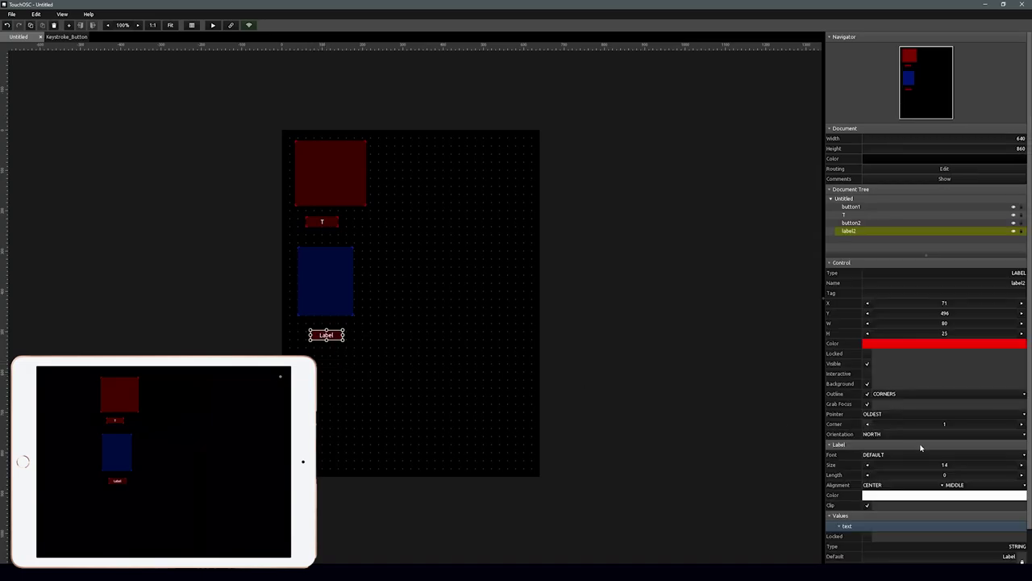
scroll(927, 403, "down", 1)
left_click(1015, 518)
type("Copy")
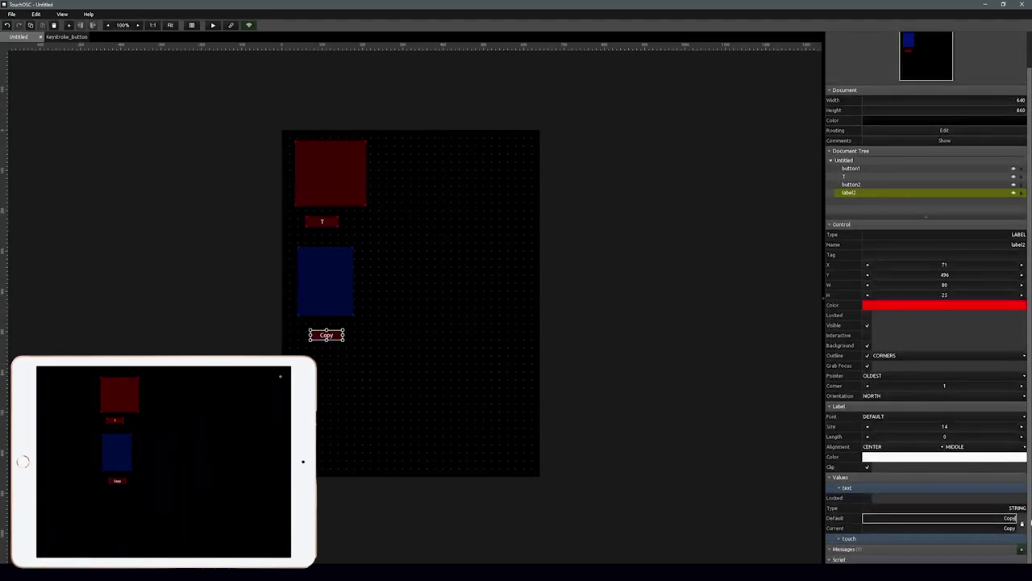
left_click(918, 307)
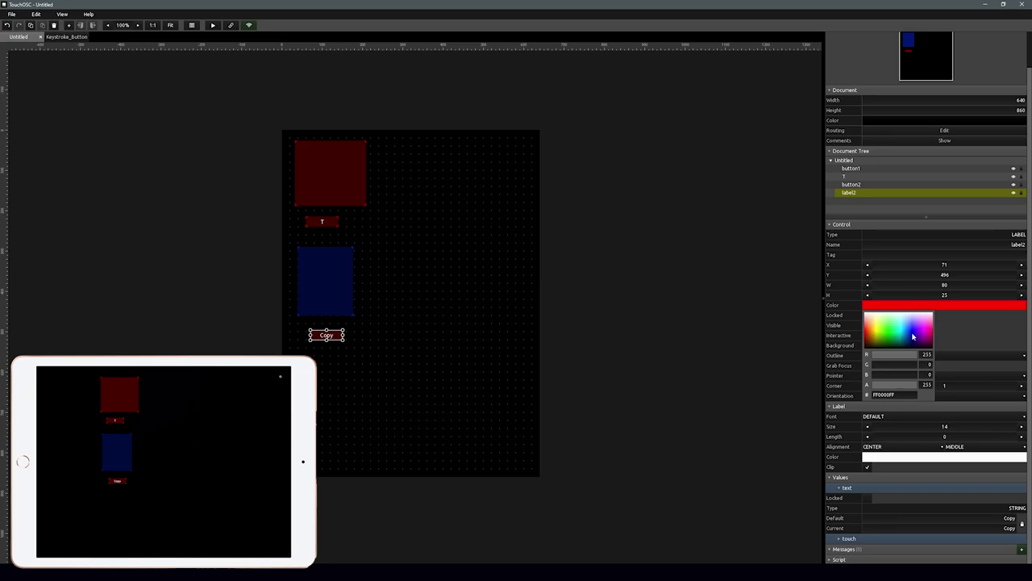
left_click(914, 337)
Duplicate the blue button together with its Copy label and place the pair beside the originals.
left_click_drag(311, 372, 411, 305)
key("ctrl+d")
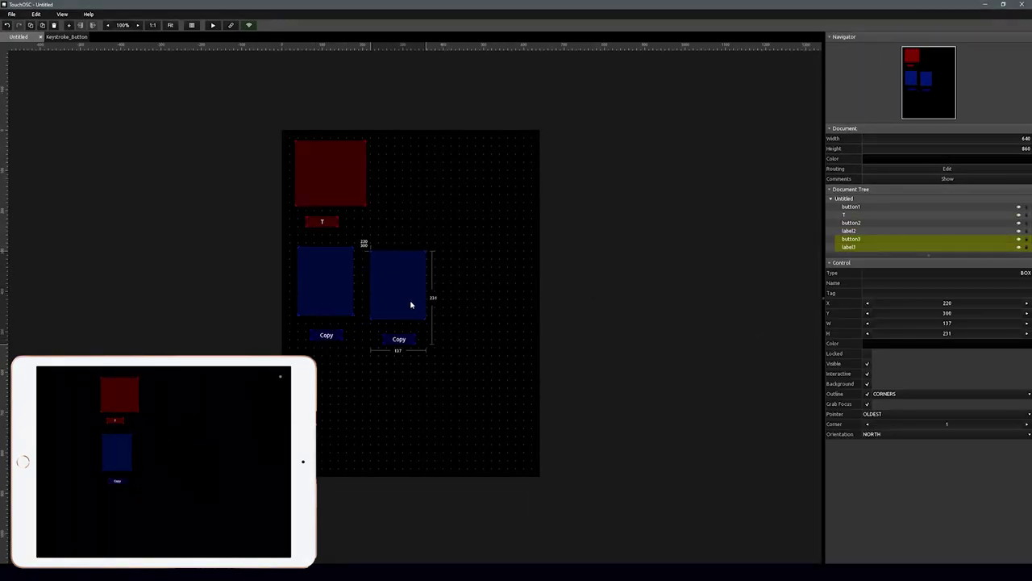
left_click(454, 304)
Color the duplicated button and its label green.
left_click(416, 307)
left_click(887, 344)
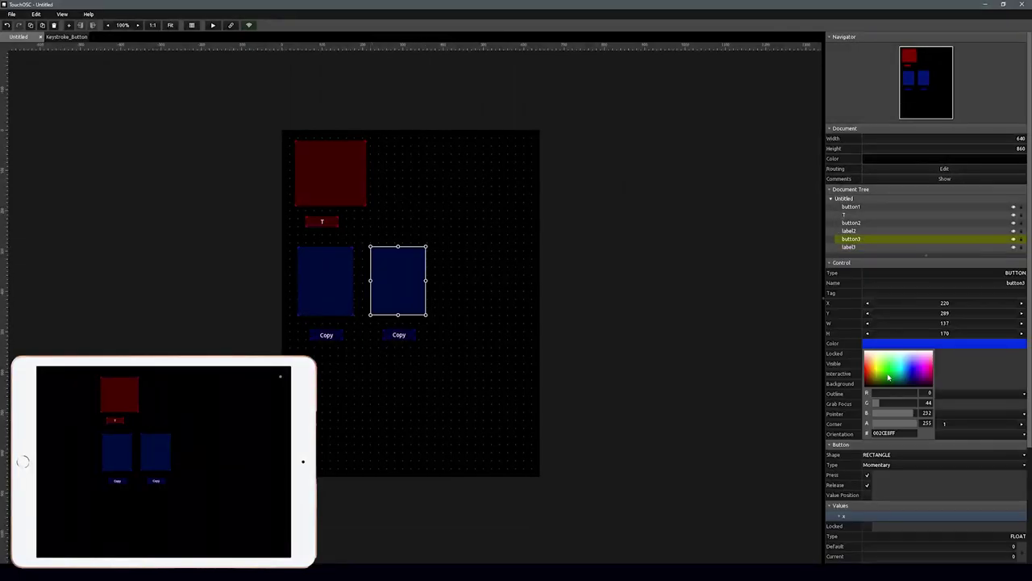
left_click(888, 377)
left_click(396, 335)
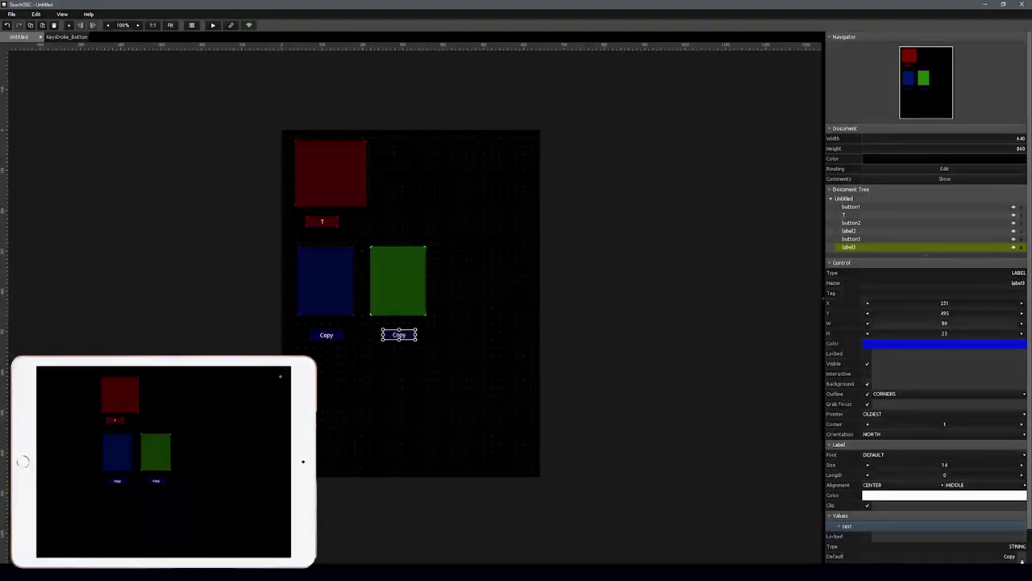
left_click(903, 345)
left_click(887, 370)
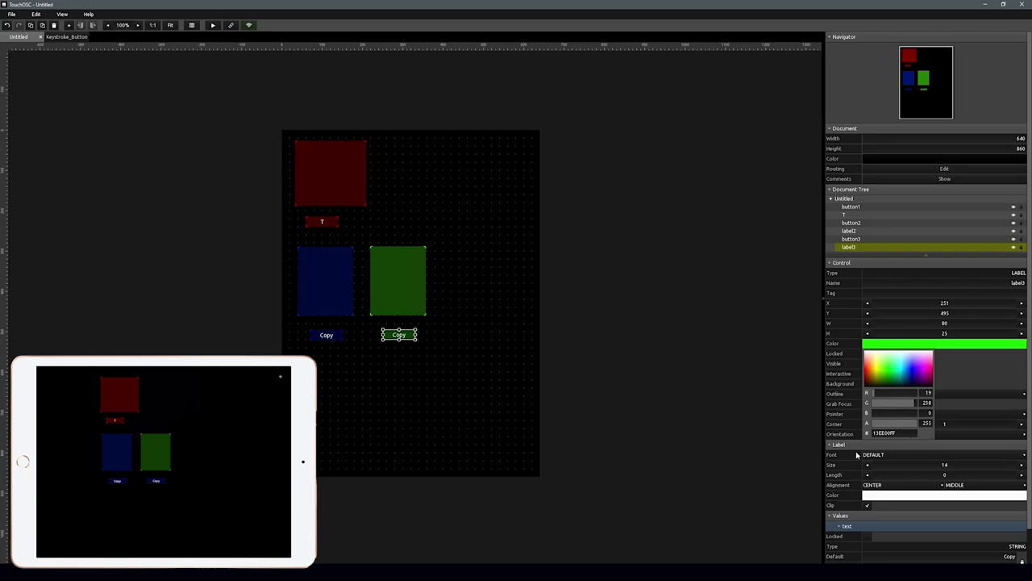
Change the default text of the green label to Paste.
left_click(968, 552)
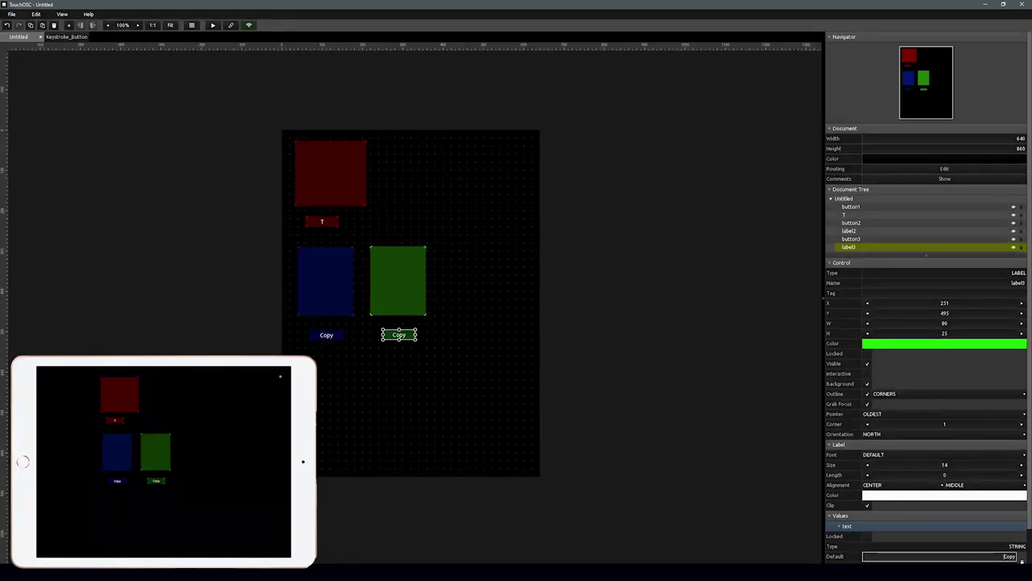
scroll(1008, 548, "down", 1)
left_click(1018, 543)
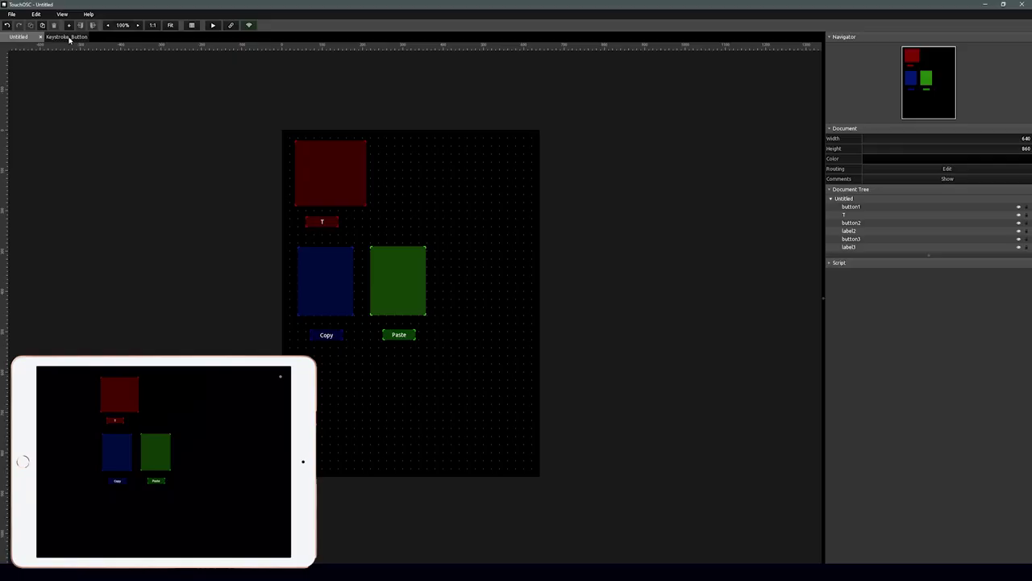
Check the modifier notes in the Keystroke_Button document, return to the Untitled document and delete the blue button's MIDI message.
left_click(68, 37)
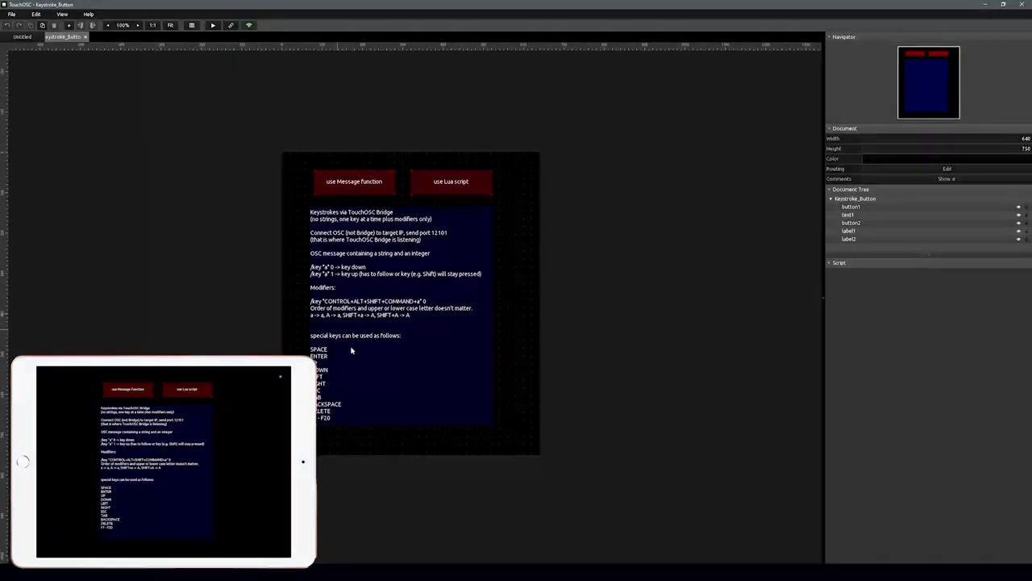
left_click(20, 37)
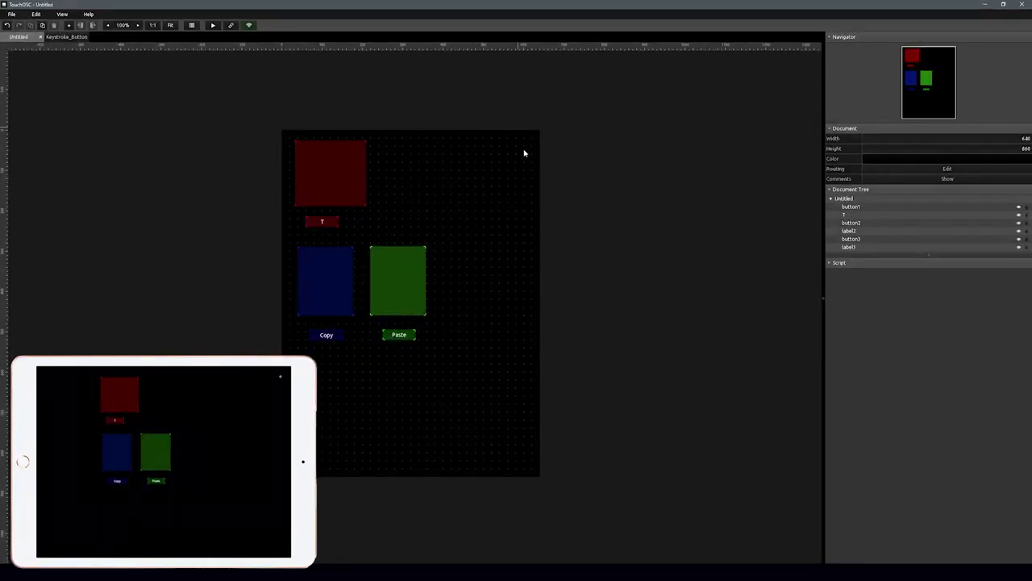
left_click(347, 296)
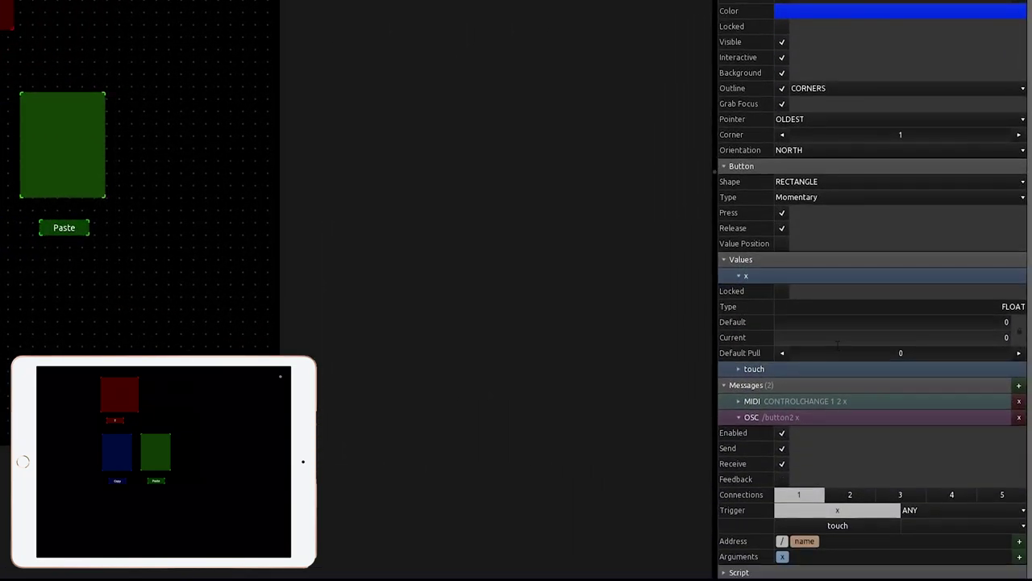
left_click(1019, 402)
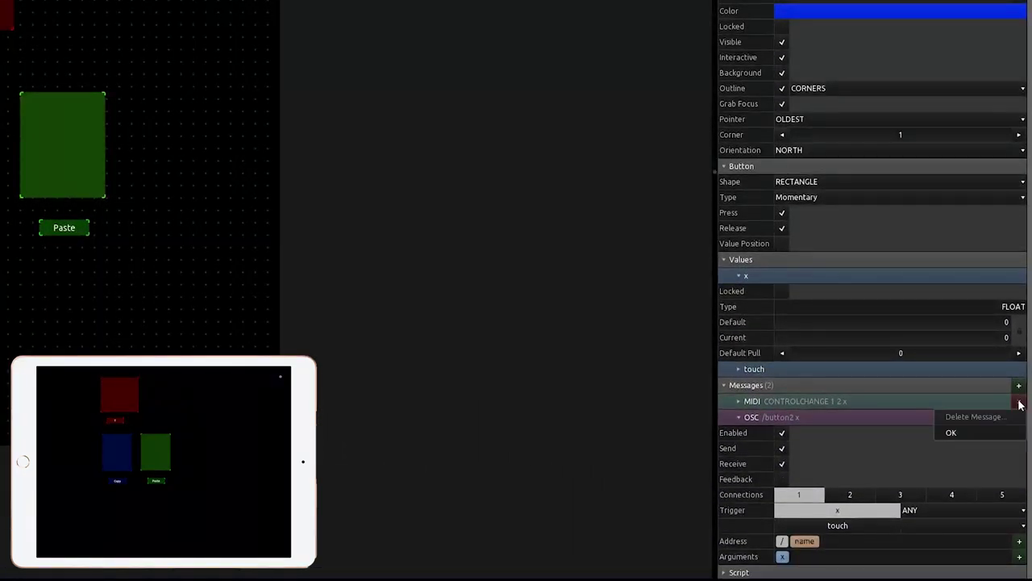
left_click(984, 431)
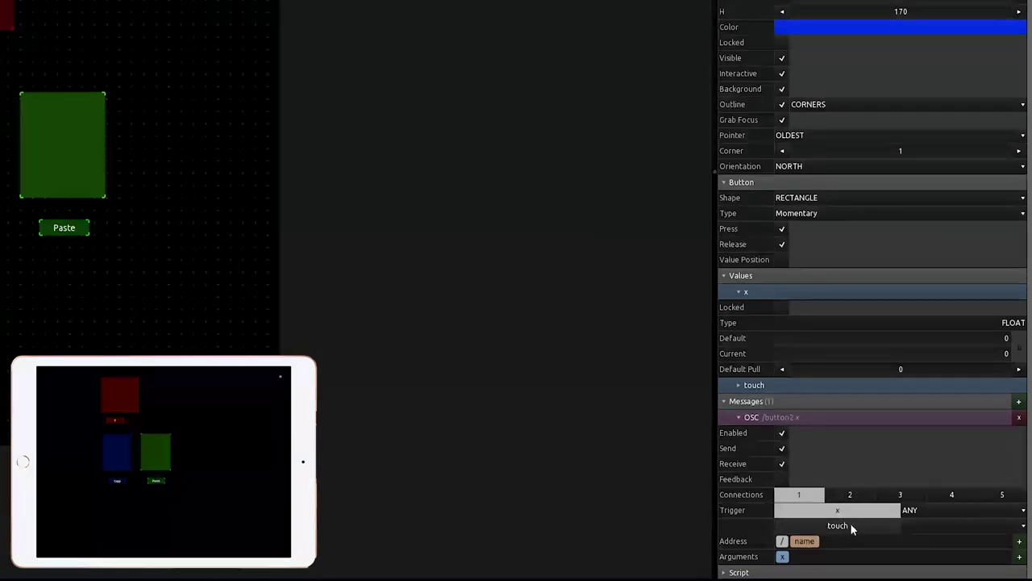
Replace the name part of the blue button's OSC address with the constant key.
left_click(804, 542)
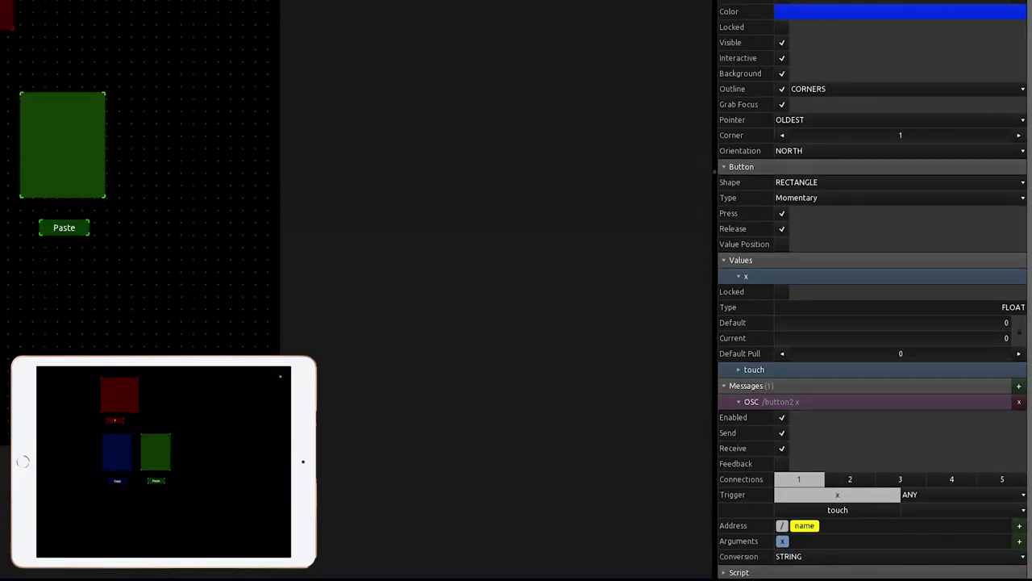
key("Delete")
left_click(1020, 544)
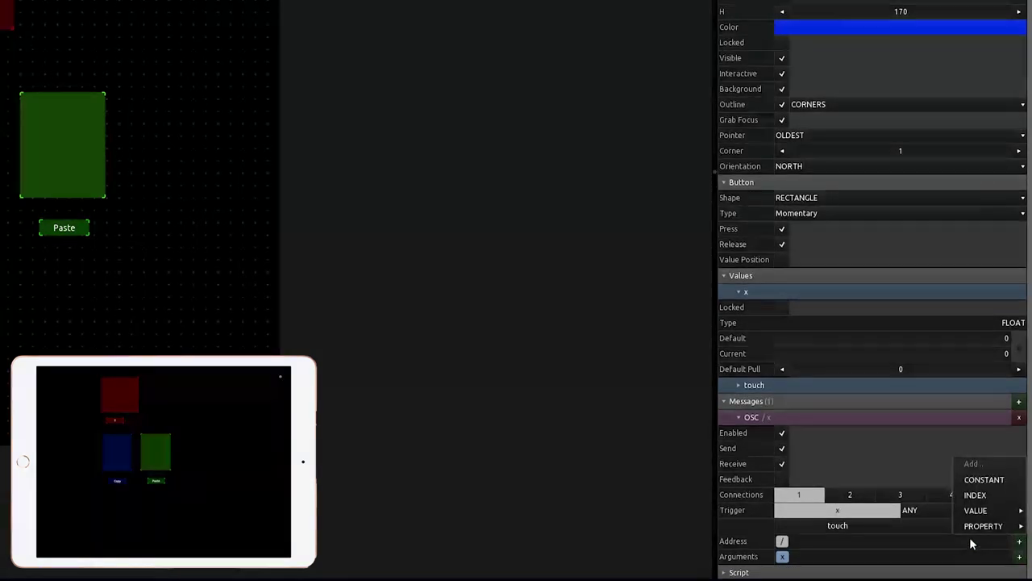
left_click(977, 480)
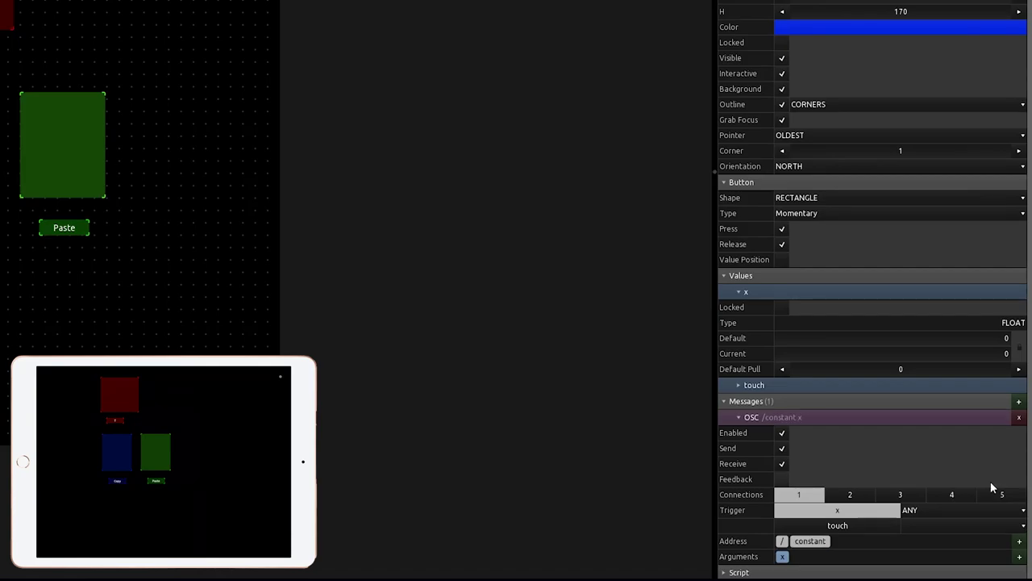
left_click(811, 542)
left_click(1008, 572)
type("key")
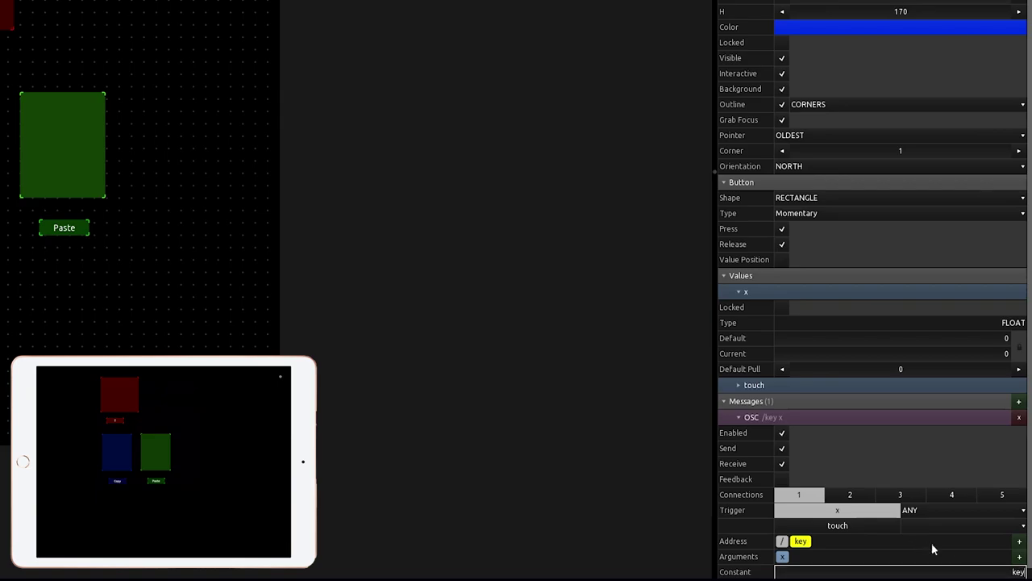
Add a constant argument ahead of x in the blue button's OSC message and set it to CONTROL+C.
left_click(1020, 556)
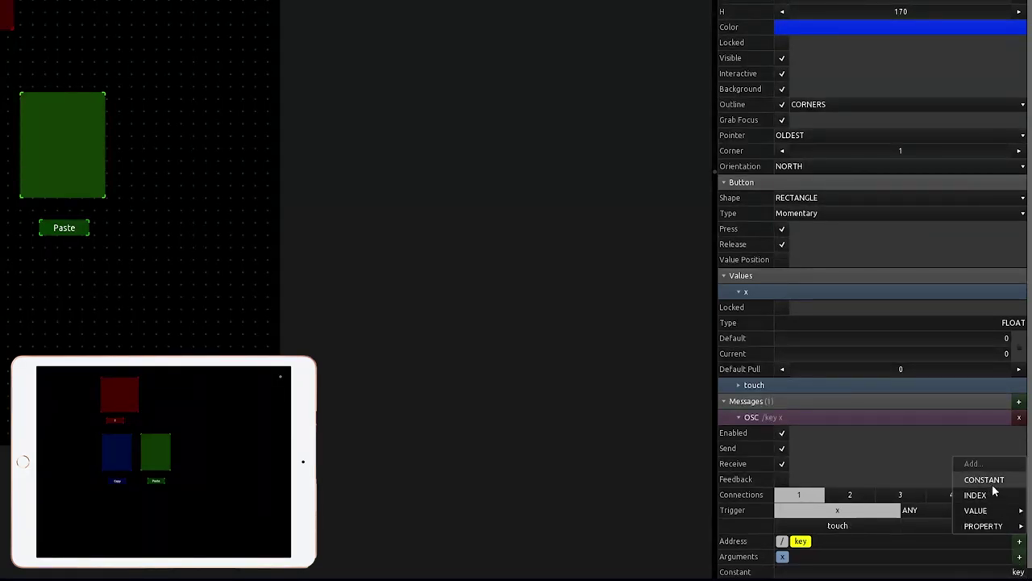
left_click(984, 479)
left_click(794, 557)
left_click_drag(779, 564, 795, 560)
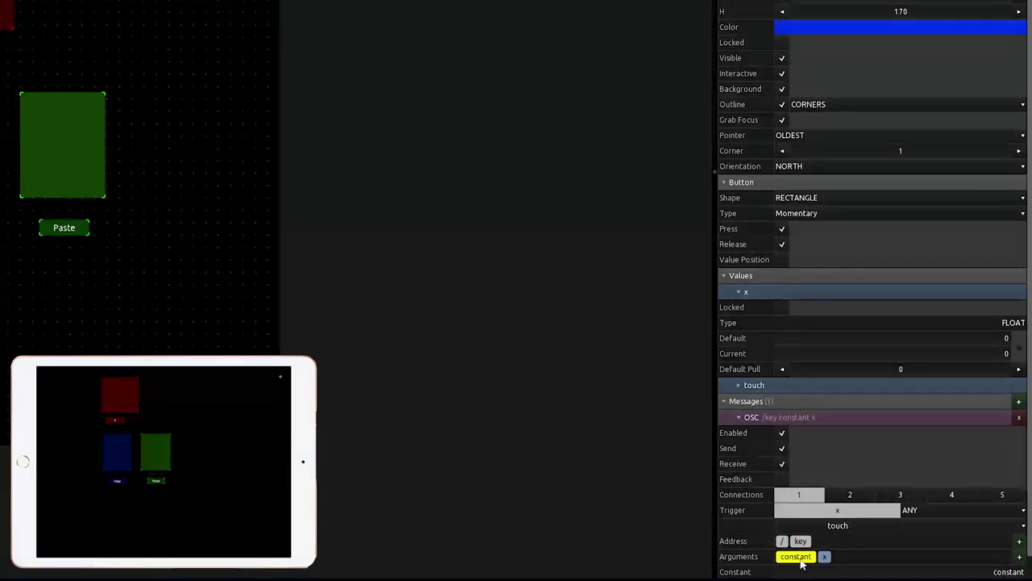
scroll(795, 559, "down", 1)
double_click(966, 541)
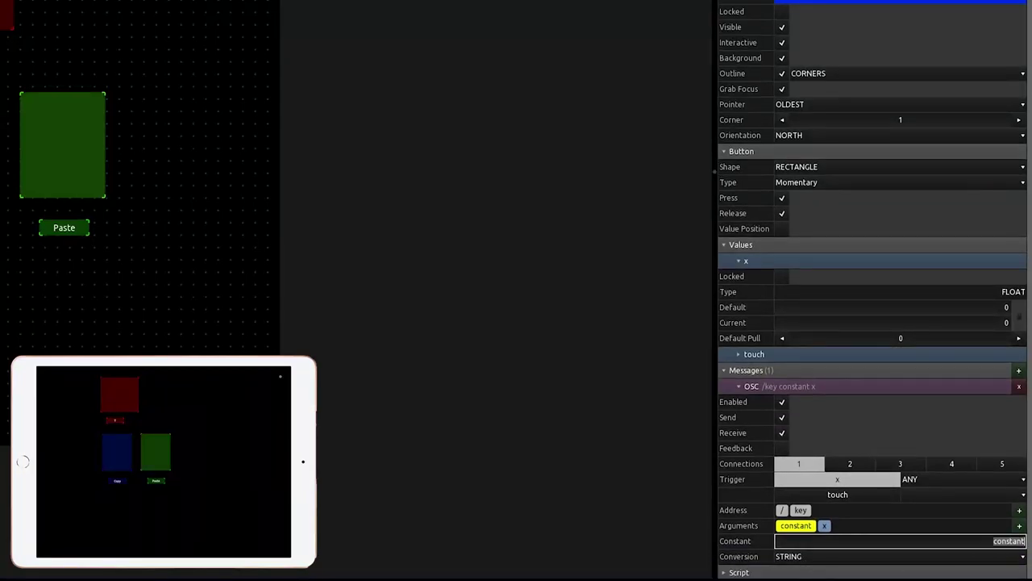
type("CONTROL")
type("+C")
key("Return")
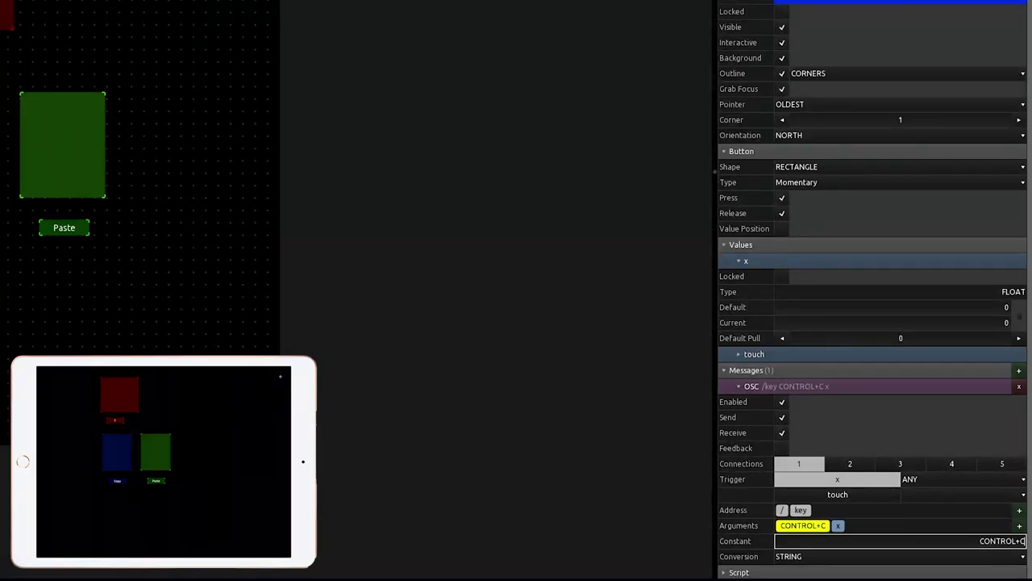
Reverse the scale of the blue button's x argument, set its conversion to INTEGER and deselect the button.
left_click(838, 525)
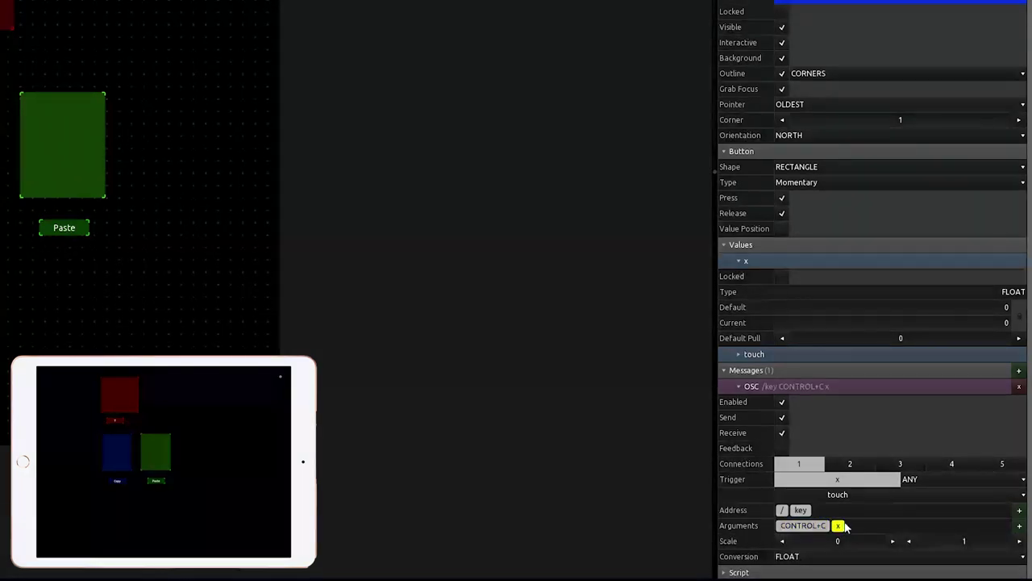
left_click(900, 543)
left_click(894, 557)
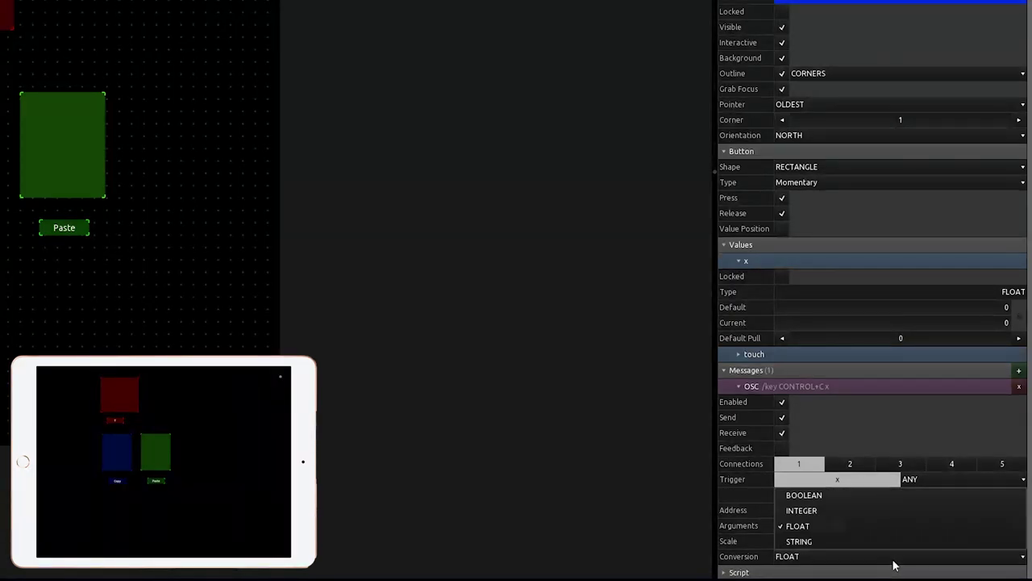
left_click(887, 511)
left_click(534, 423)
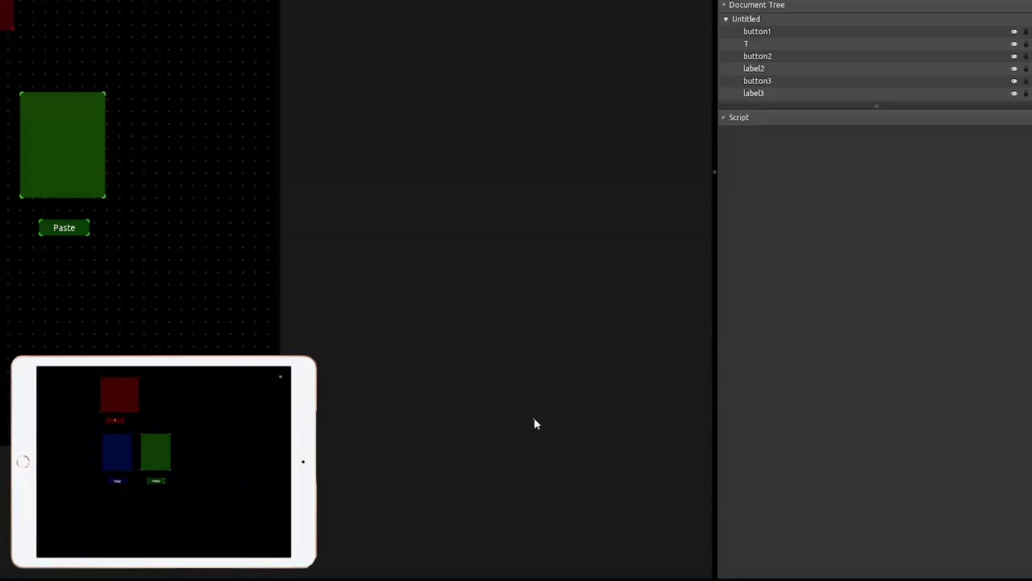
Delete the green Paste button's MIDI message.
left_click(87, 139)
scroll(808, 409, "down", 5)
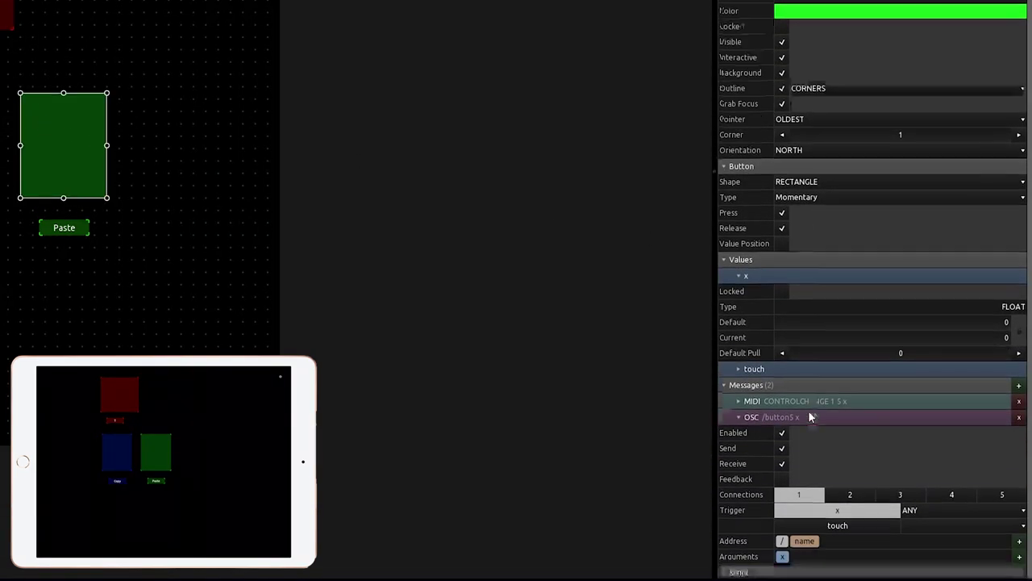
left_click(1019, 401)
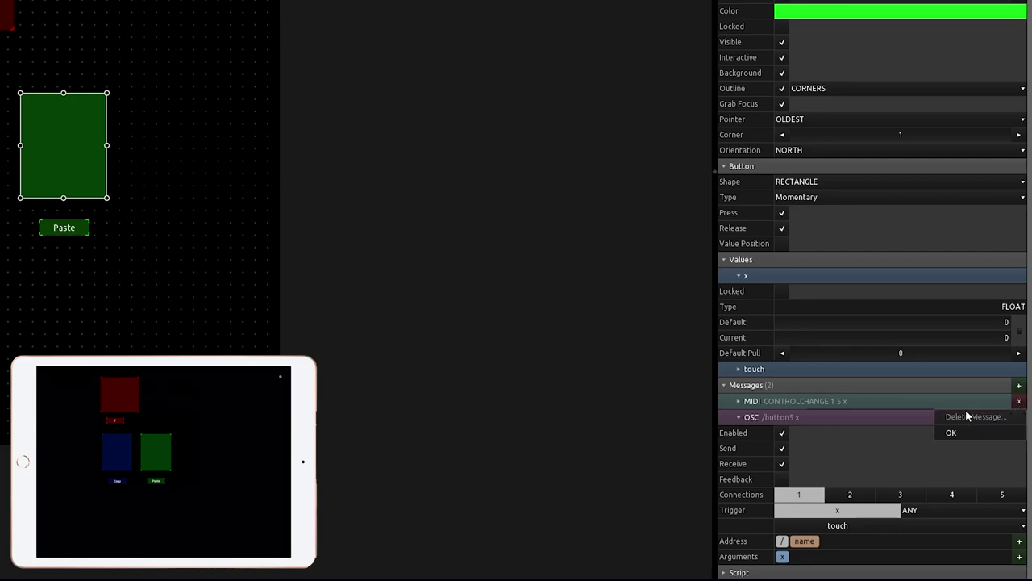
left_click(951, 433)
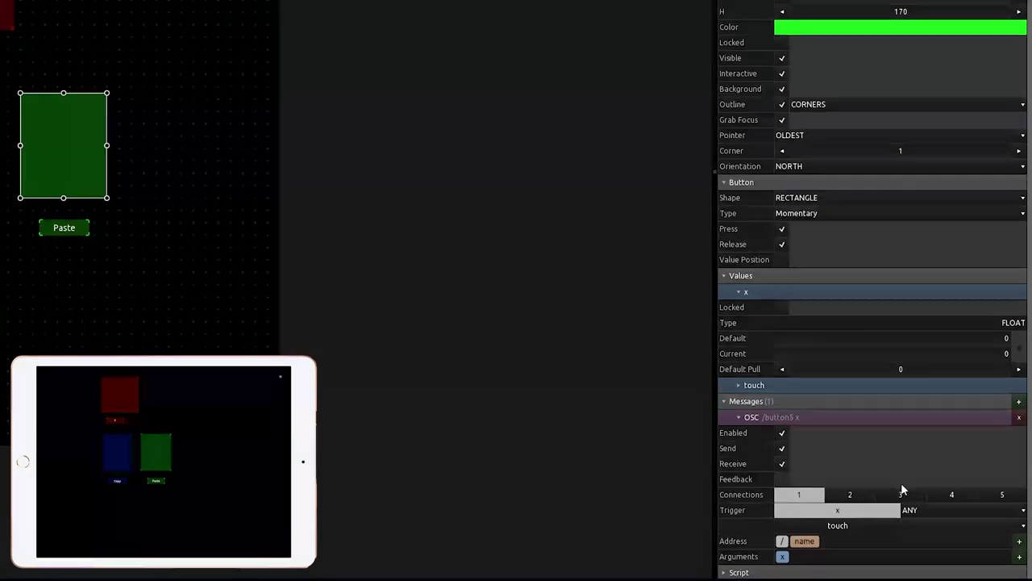
Replace the name part of the green button's OSC address with the constant key.
left_click(805, 541)
key("Delete")
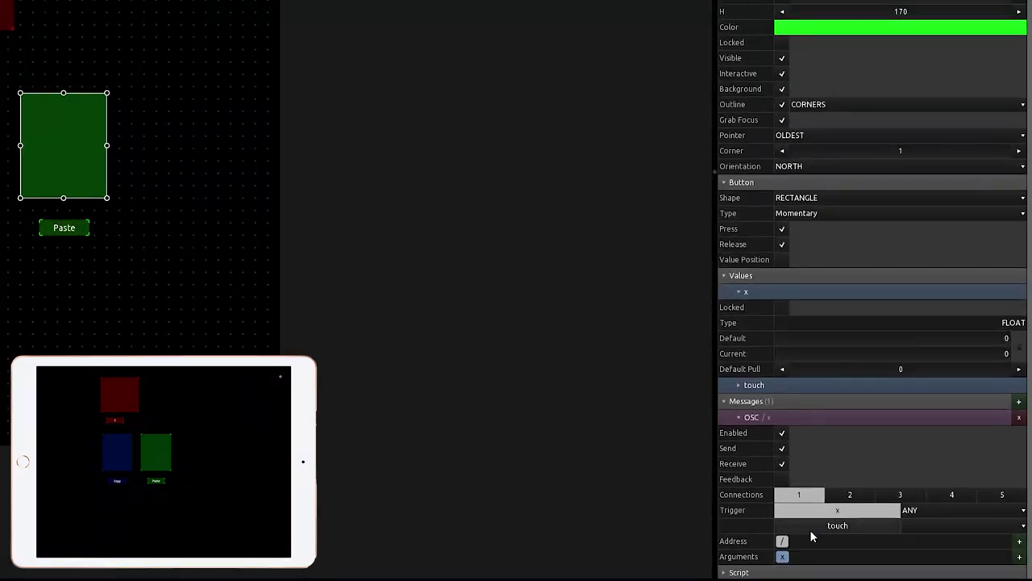
left_click(1019, 541)
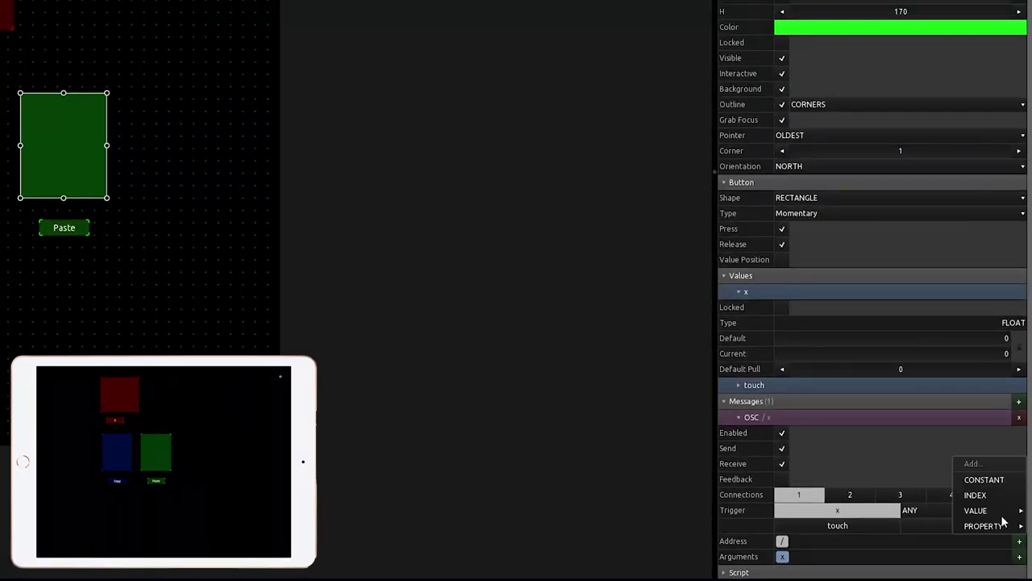
left_click(984, 479)
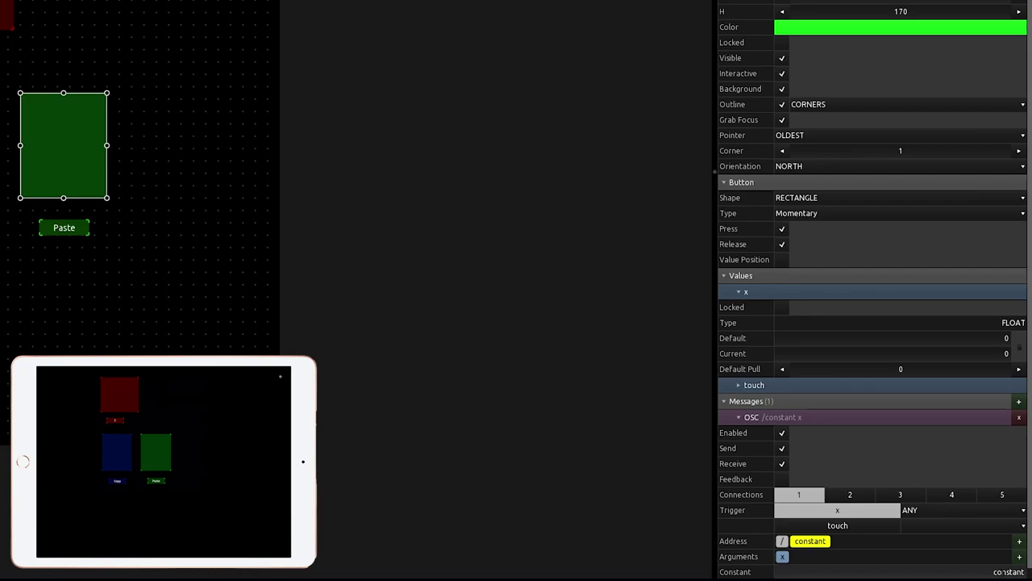
double_click(995, 572)
type("key")
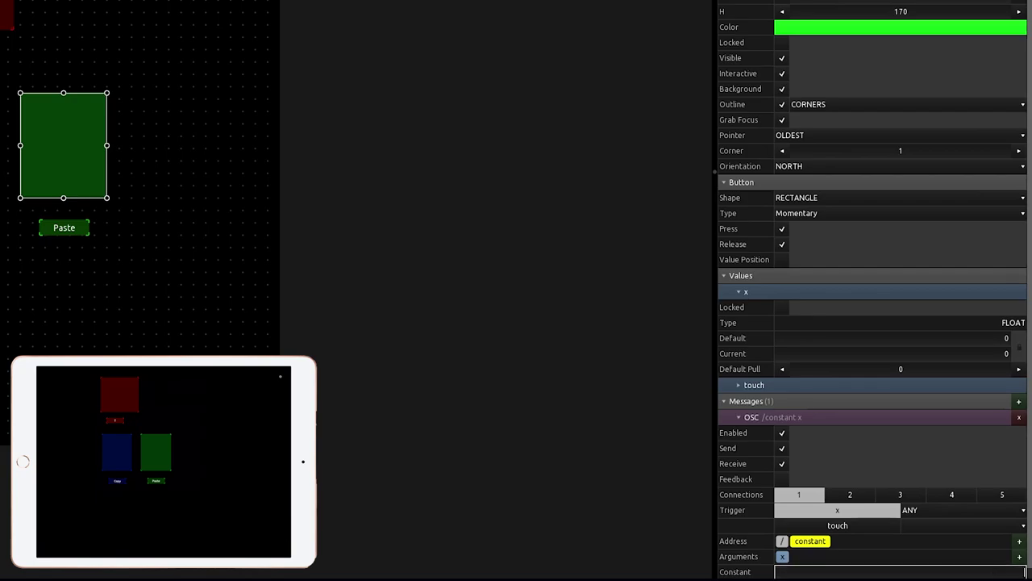
key("Return")
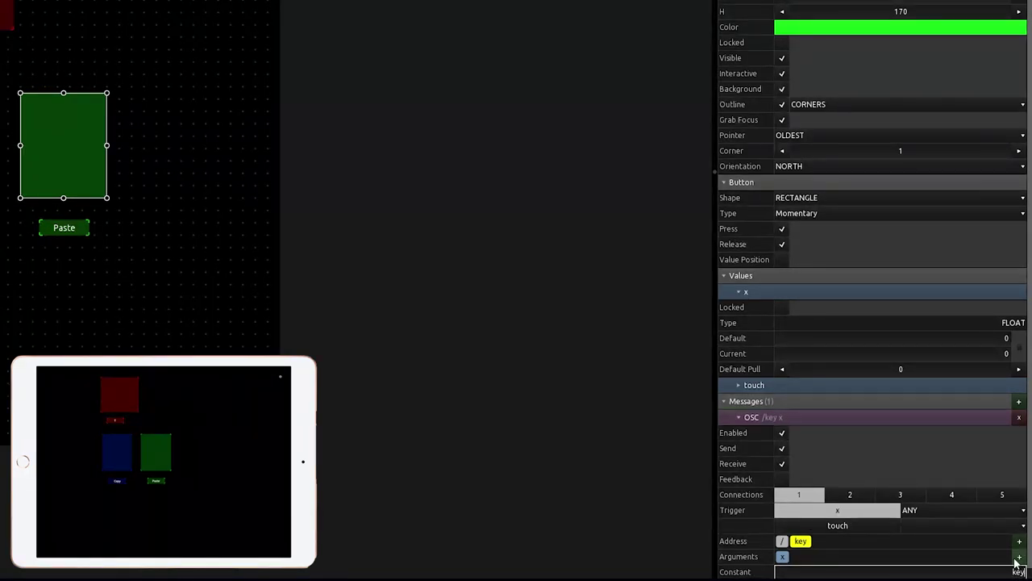
Add a constant argument ahead of x in the green button's OSC message and set it to CONTROL+v.
scroll(1020, 556, "down", 1)
left_click(1019, 525)
left_click(1000, 472)
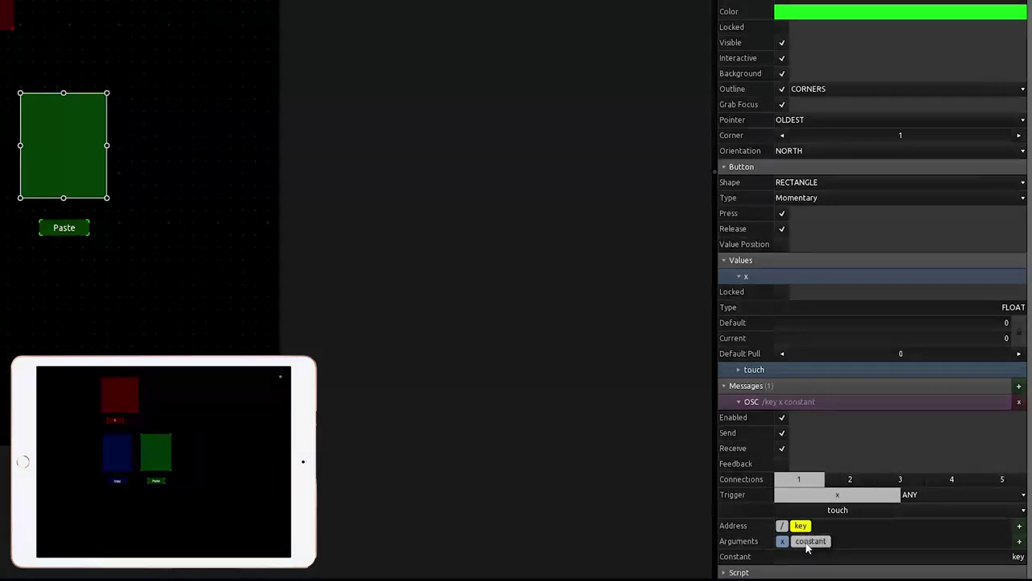
left_click(898, 553)
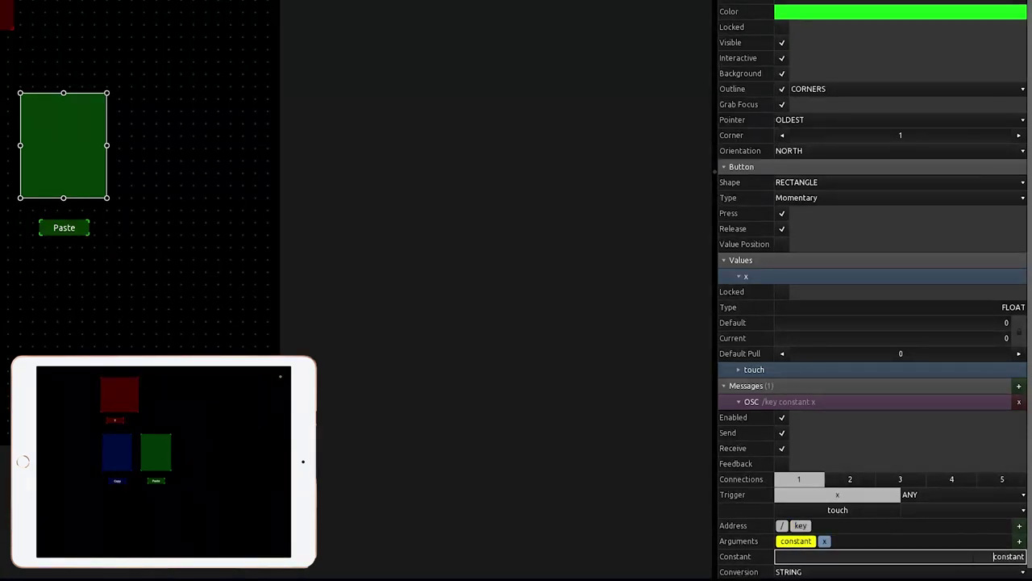
type("CON")
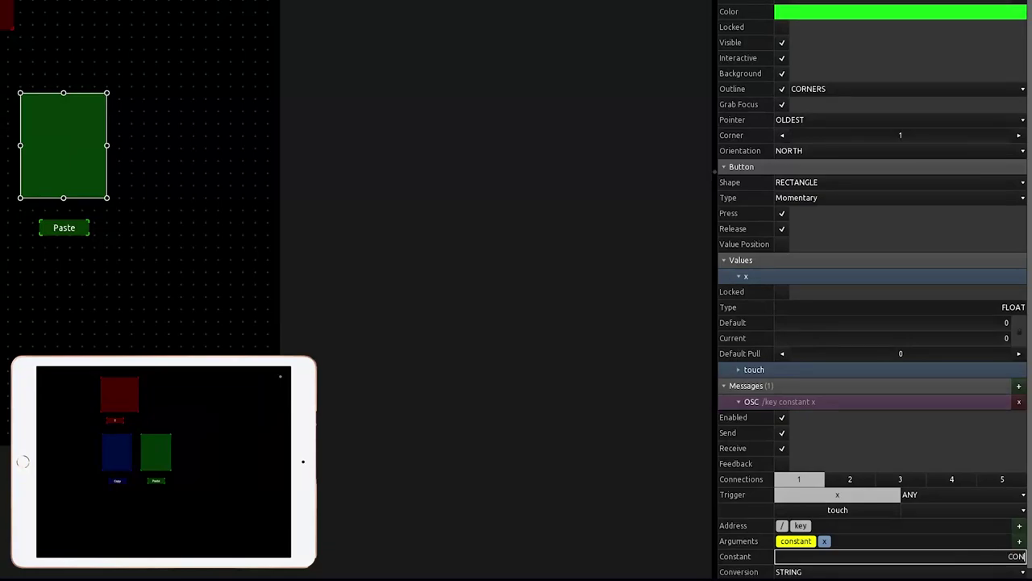
type("TROL+v")
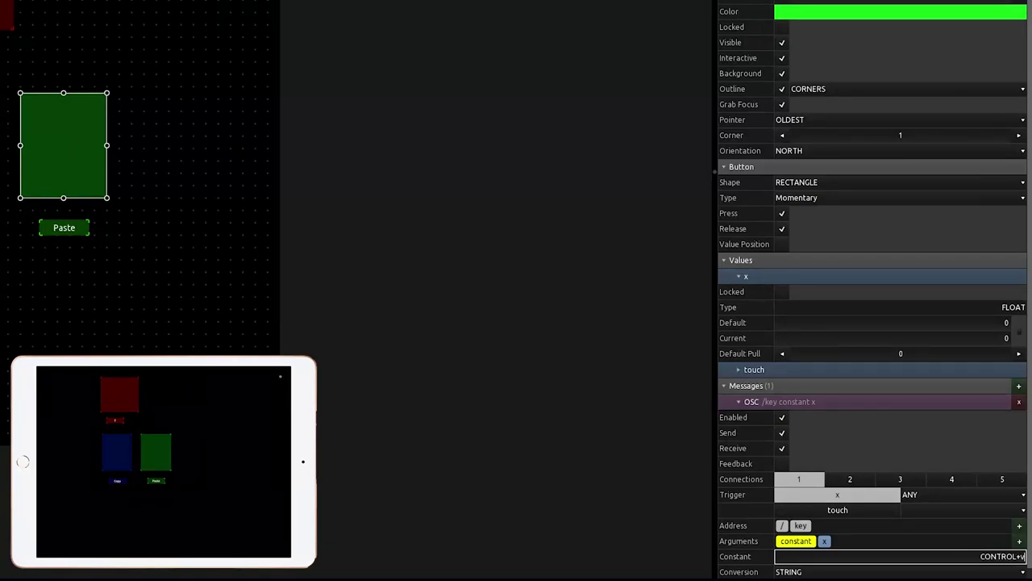
Set the conversion of the green button's x argument to INTEGER and deselect the button.
left_click(824, 541)
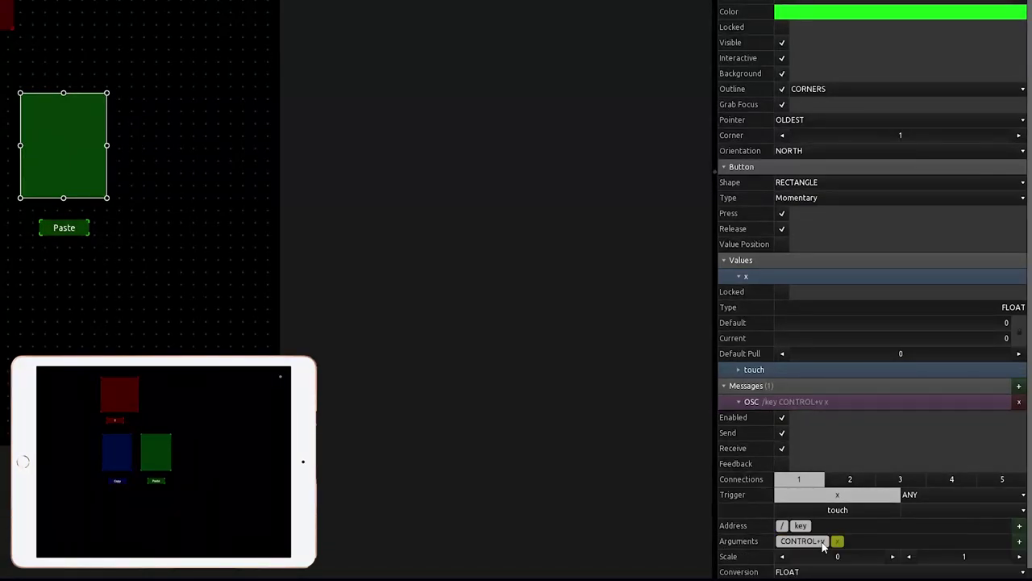
left_click(914, 571)
left_click(866, 524)
left_click(603, 245)
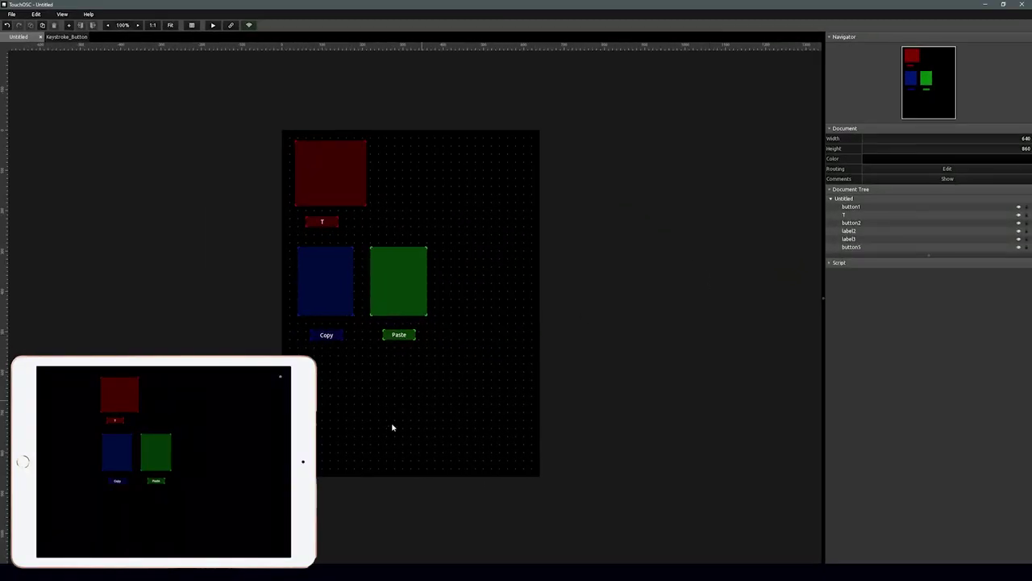
Switch to Notepad, write "happy December!" on the last line and copy that text.
key("alt+Tab")
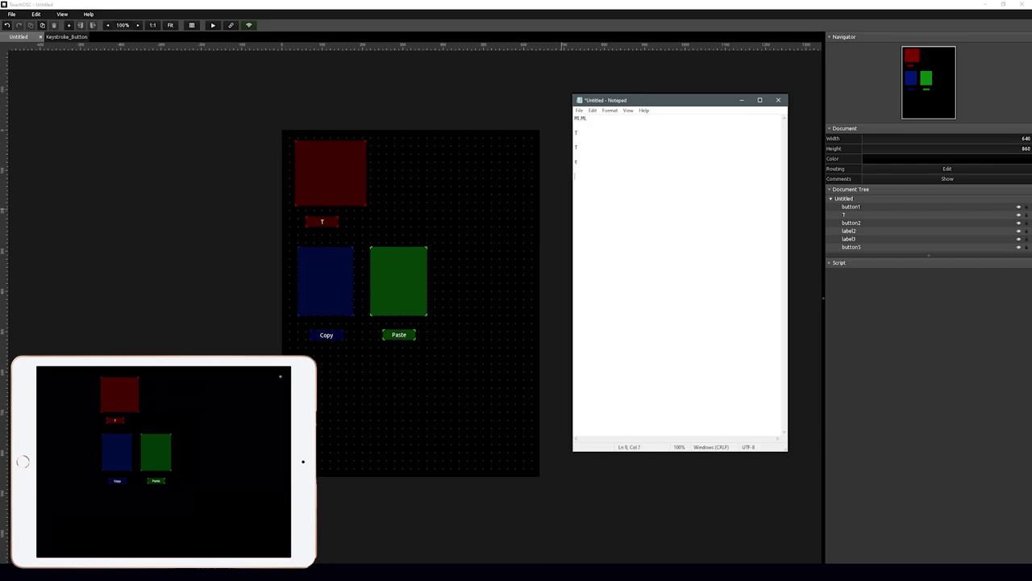
type("happyDecember!")
left_click_drag(634, 175, 569, 178)
key("ctrl+c")
Paste the copied text four times on a new line below "happy December!".
left_click(636, 179)
key("Return")
key("ctrl+v")
key("ctrl+v")
key("ctrl+v")
key("ctrl+v")
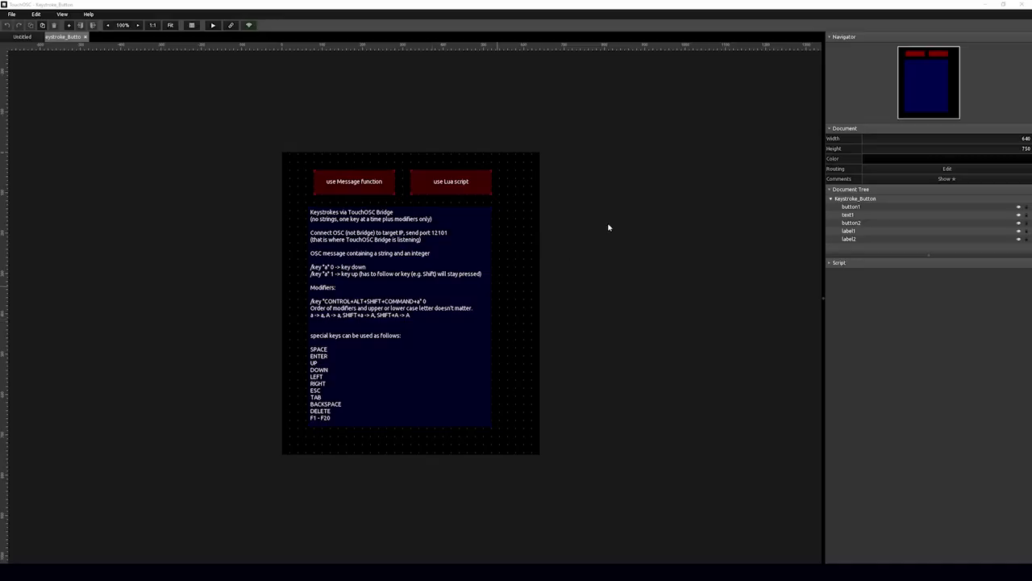
Show the script of the "use Lua script" button in the Keystroke_Button document, collapse its Control and Button properties and enlarge the script editor.
left_click(482, 176)
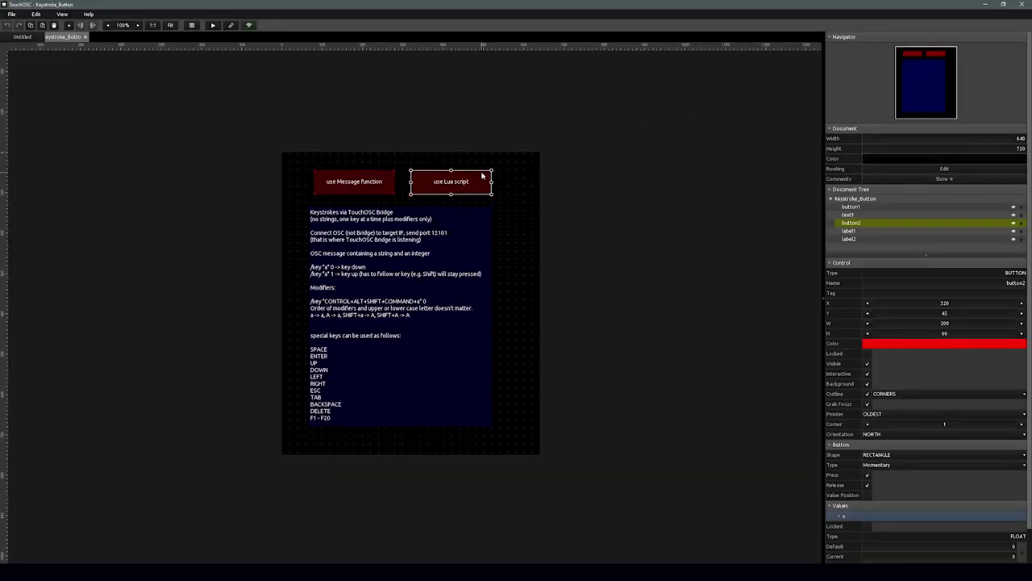
scroll(944, 431, "down", 1)
scroll(944, 432, "down", 1)
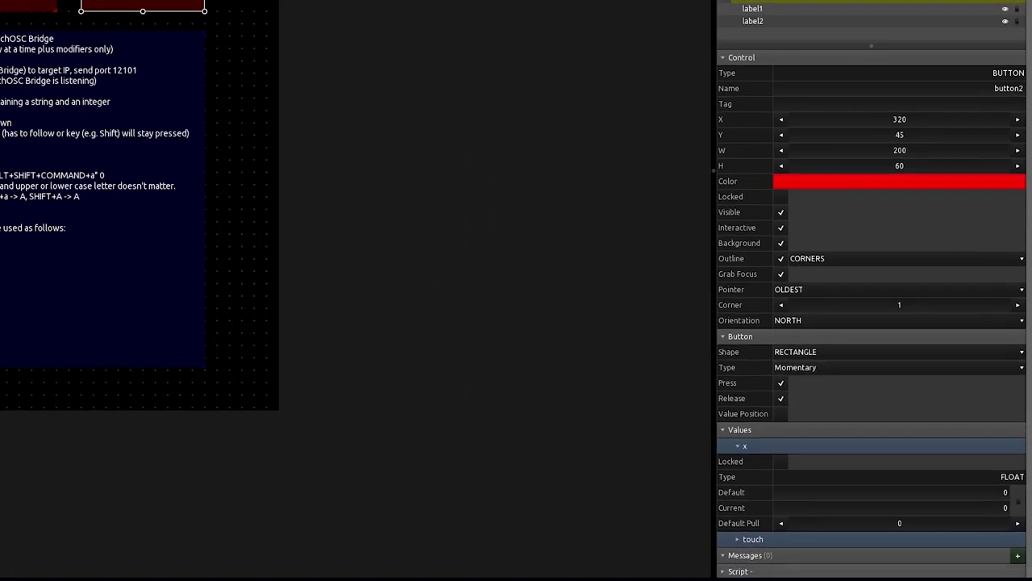
left_click(738, 571)
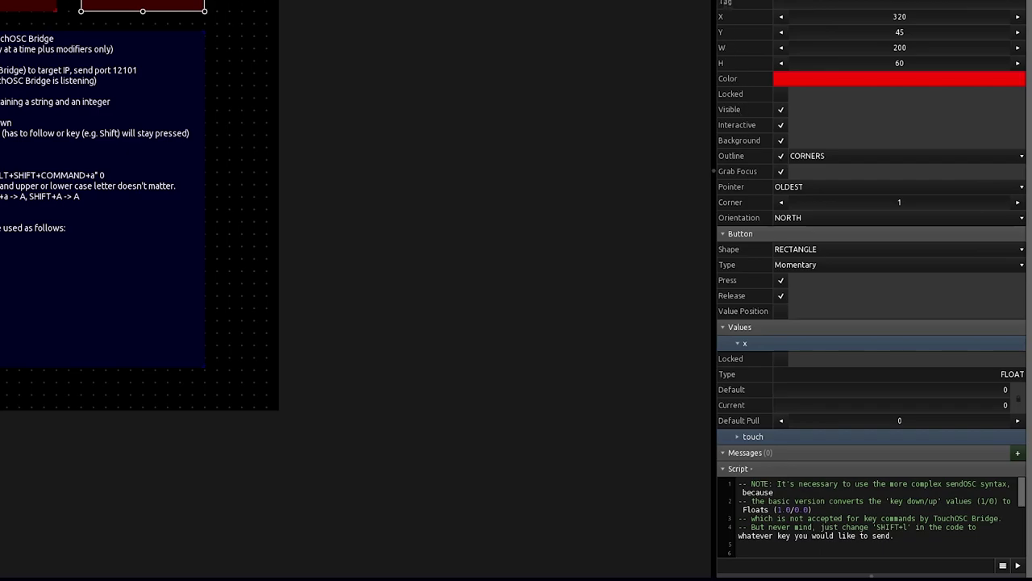
scroll(871, 242, "up", 5)
left_click(741, 115)
left_click(724, 133)
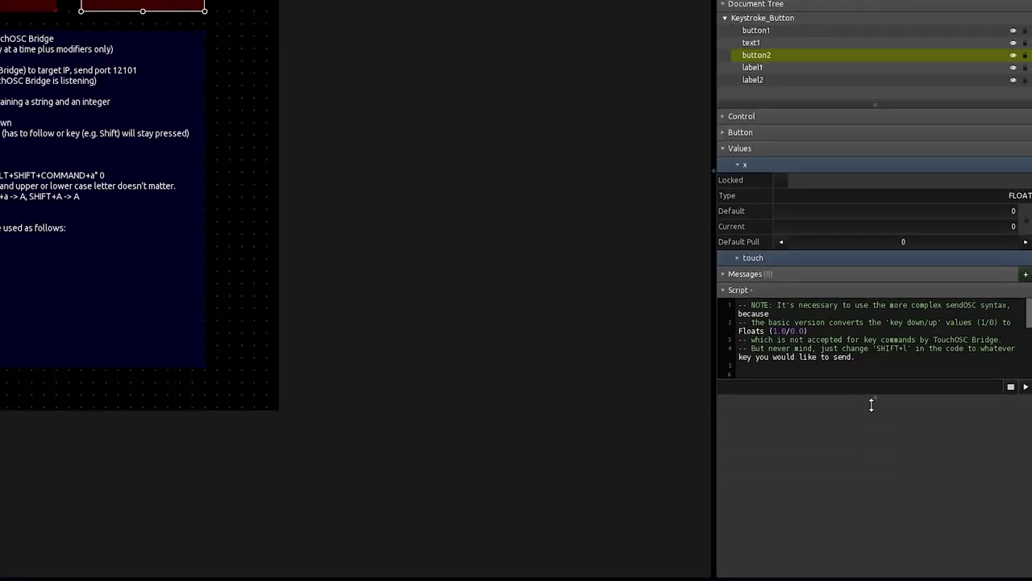
left_click_drag(872, 396, 885, 562)
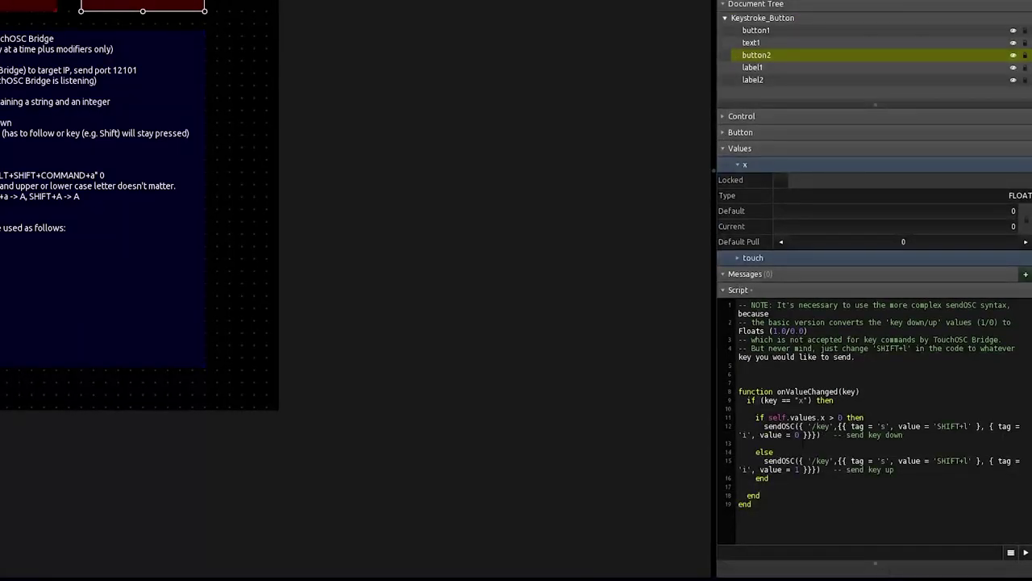
Select and copy the whole onValueChanged function in the script, leaving out the note comments above it.
left_click_drag(739, 391, 752, 504)
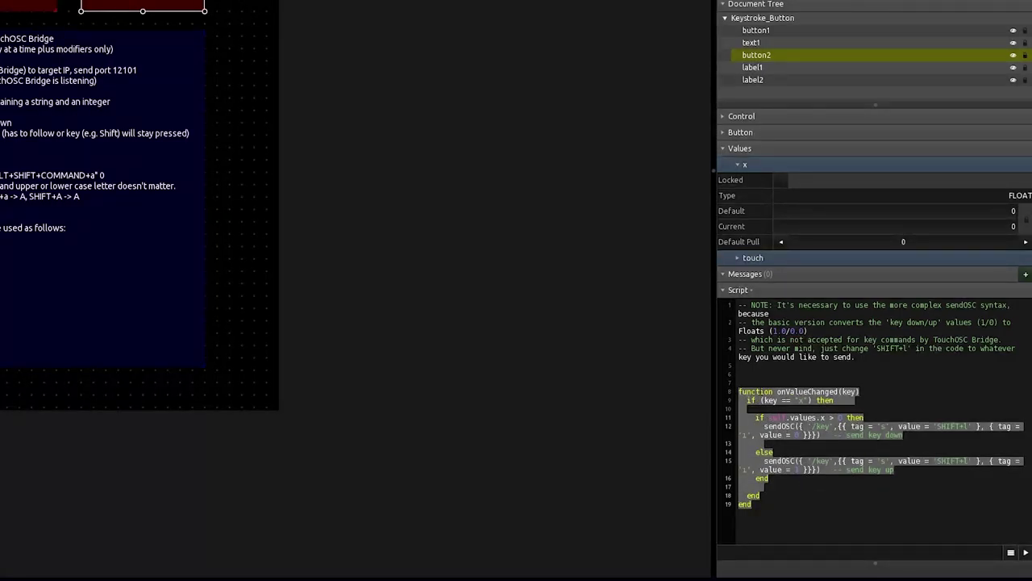
left_click(749, 376)
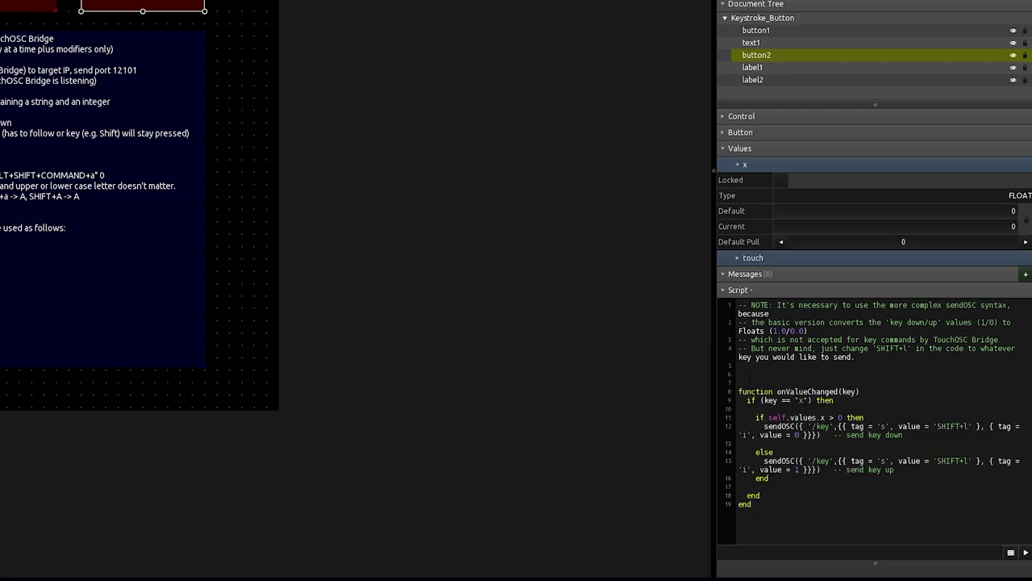
left_click_drag(738, 391, 847, 509)
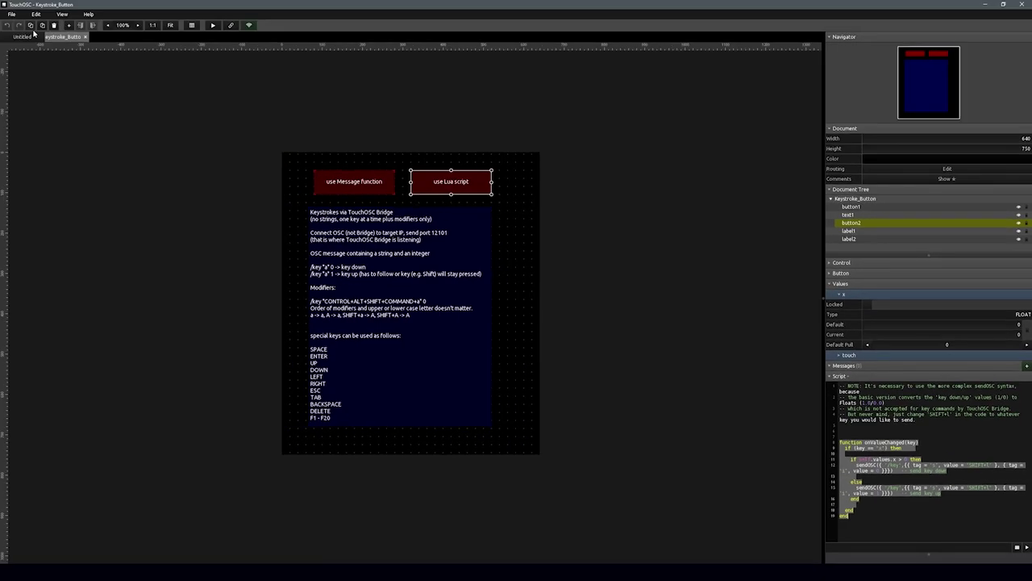
Add a button below Copy and Paste in the Untitled document and enlarge it to about 230 by 139.
left_click(29, 37)
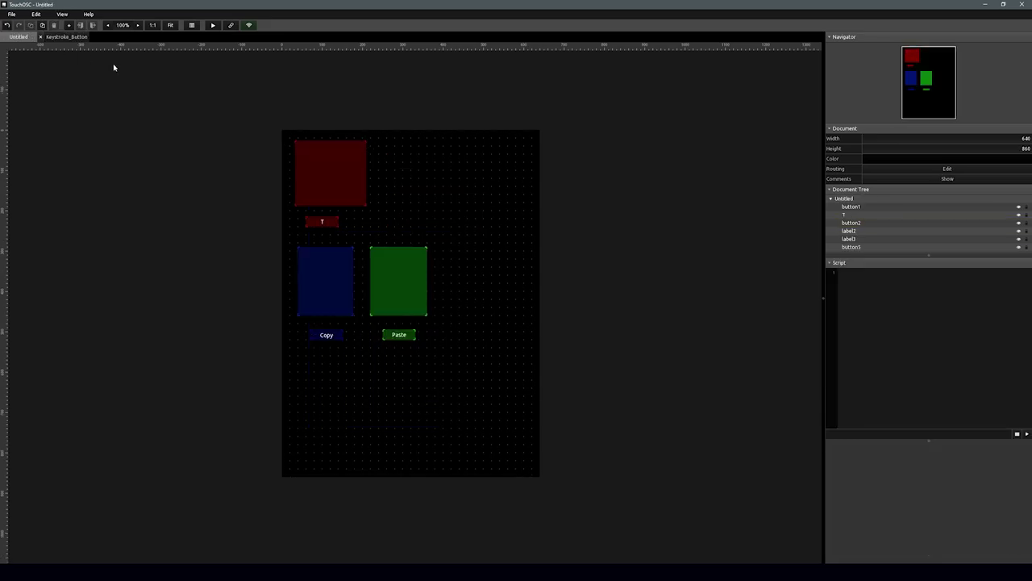
right_click(342, 409)
left_click(357, 428)
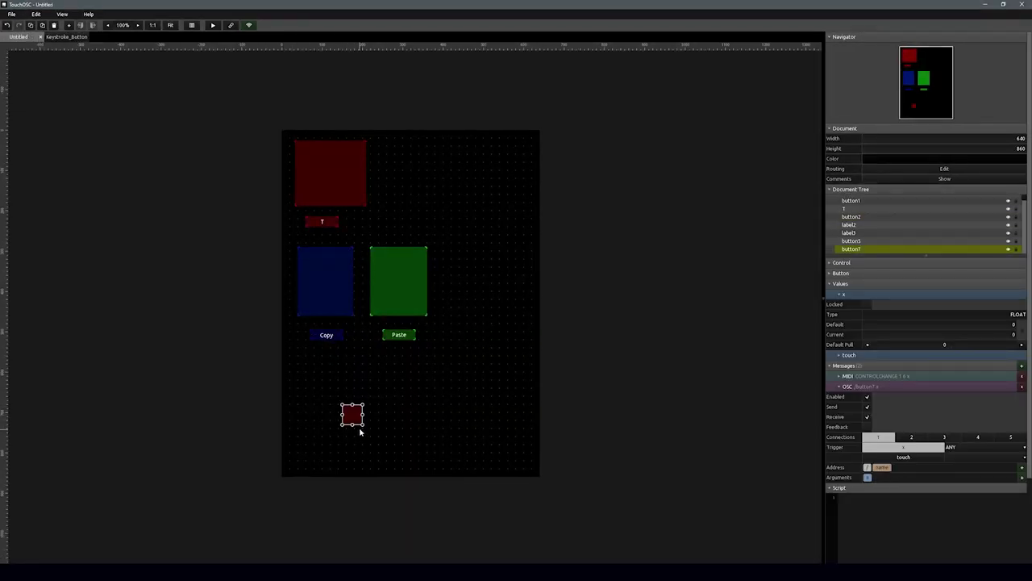
left_click_drag(364, 426, 436, 460)
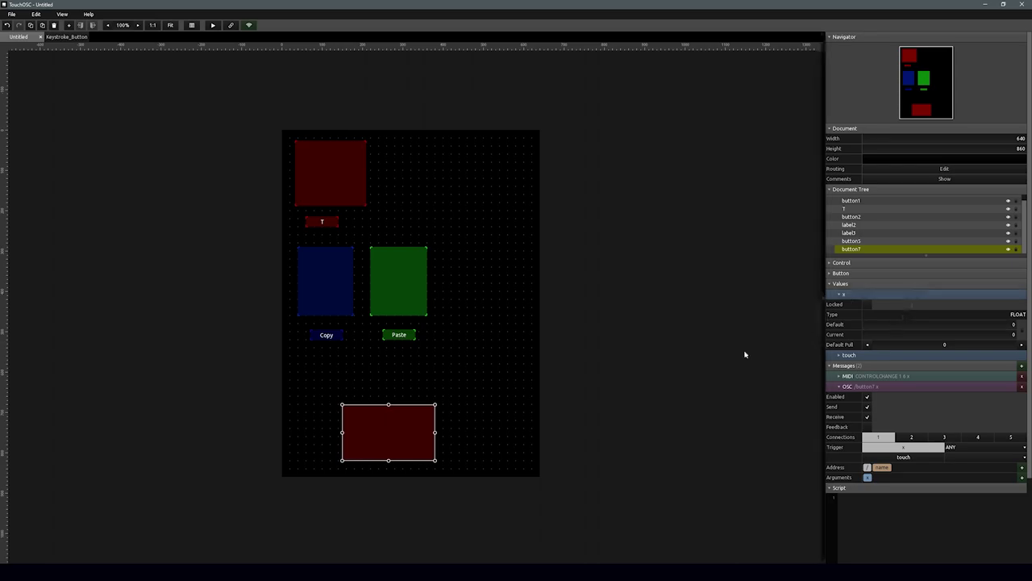
Colour the new button yellow and move it to about X 110, Y 601, closer below Copy and Paste.
left_click(837, 262)
left_click(897, 345)
left_click(879, 354)
left_click_drag(392, 422, 376, 389)
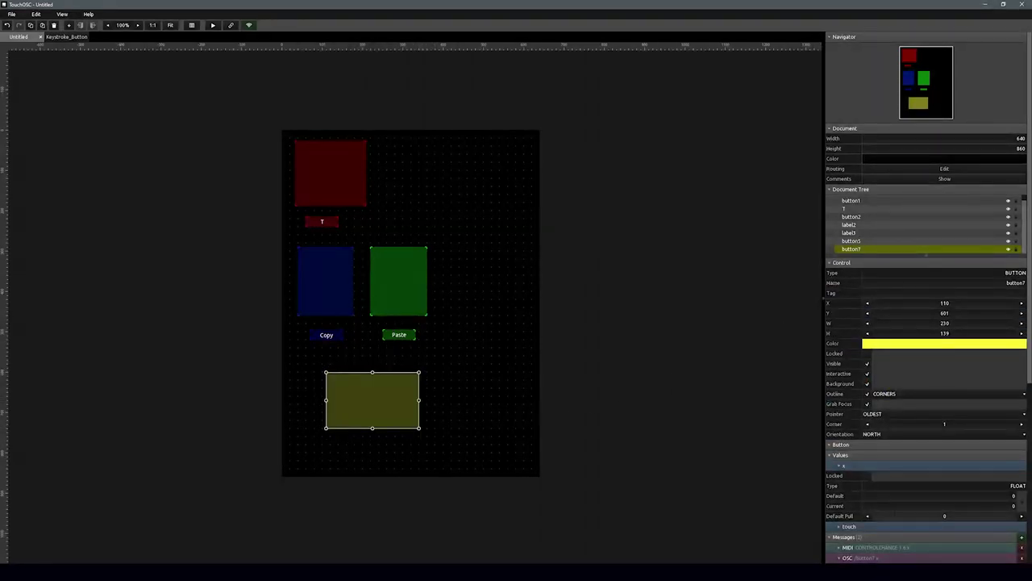
Paste the copied onValueChanged function into the yellow button's script and delete the button's OSC and MIDI messages.
left_click(834, 262)
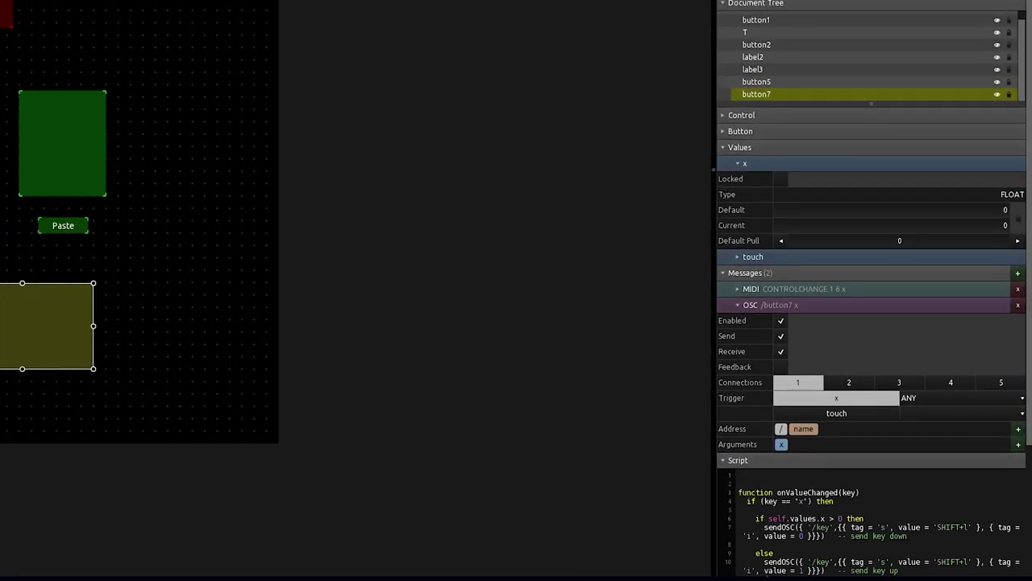
left_click(1018, 305)
left_click(949, 337)
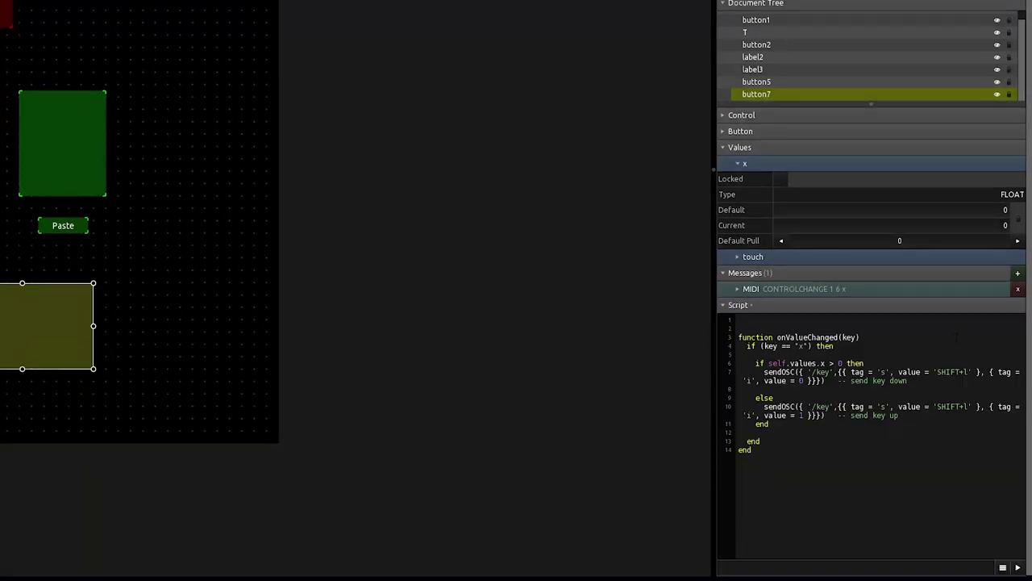
left_click(1018, 289)
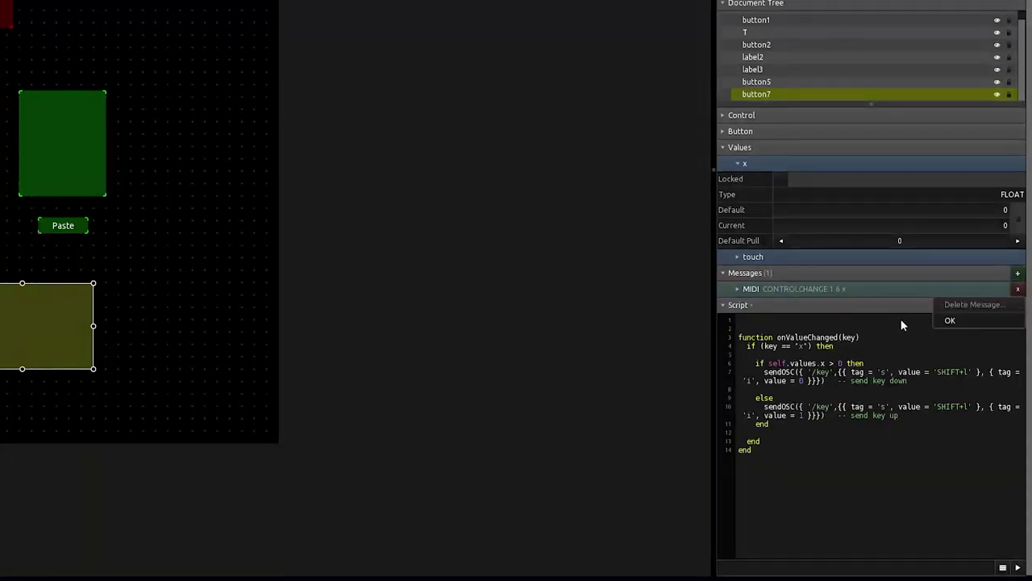
left_click(949, 321)
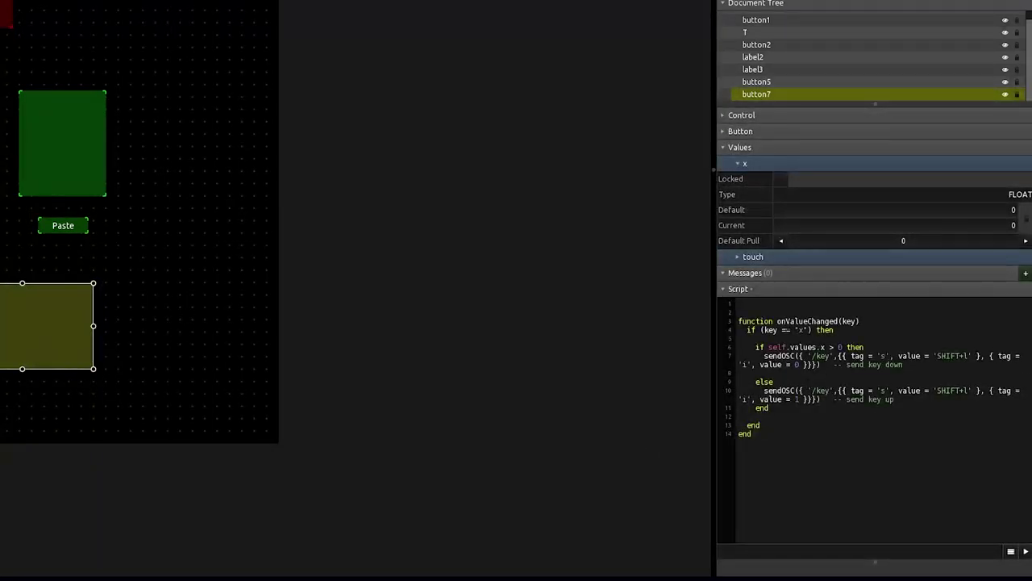
Replace SHIFT+l with SHIFT+f in both the key-down and key-up lines of the yellow button's script.
key("BackSpace")
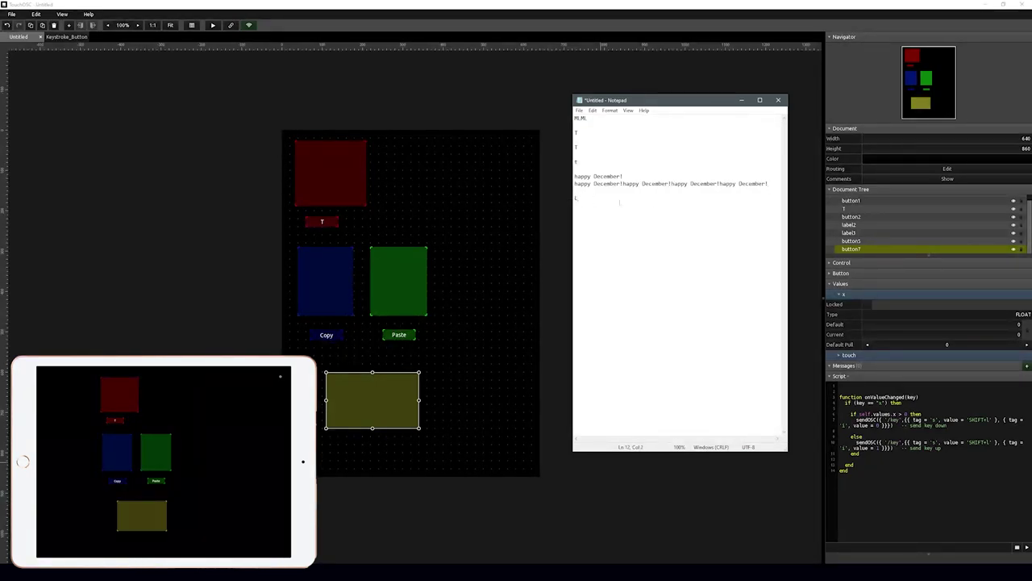
left_click(860, 412)
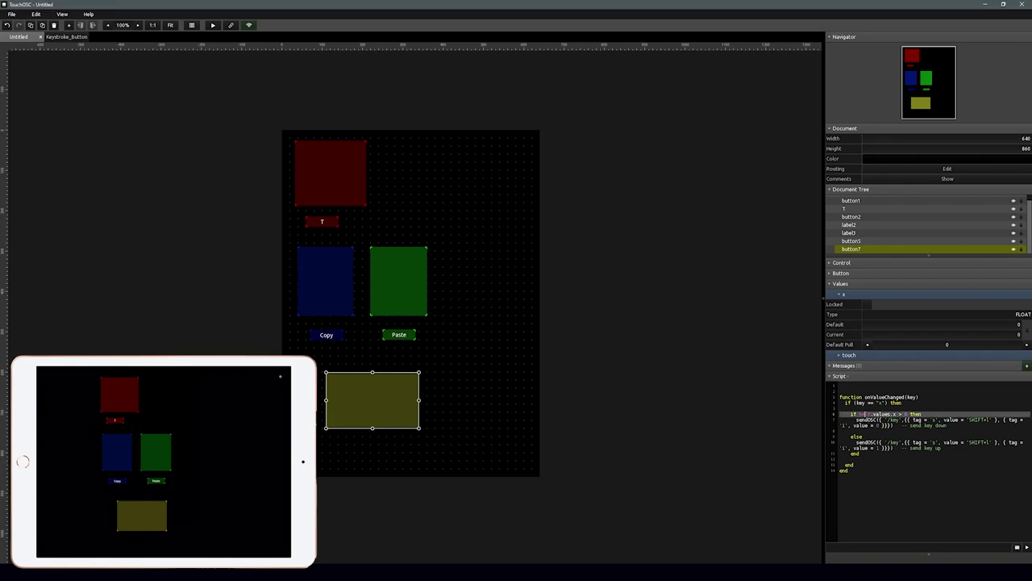
left_click(978, 419)
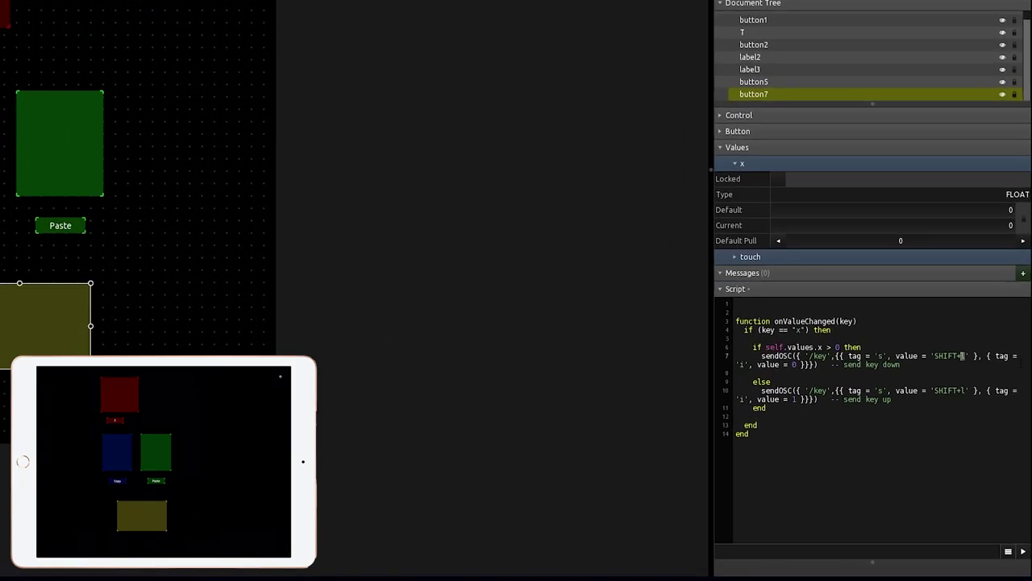
type("f")
left_click(892, 399)
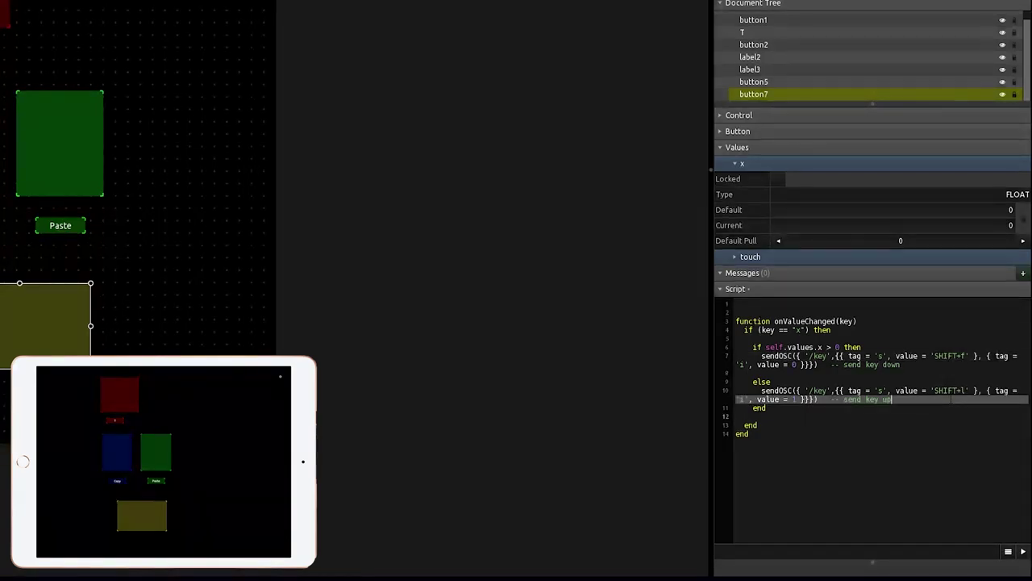
double_click(963, 390)
type("f")
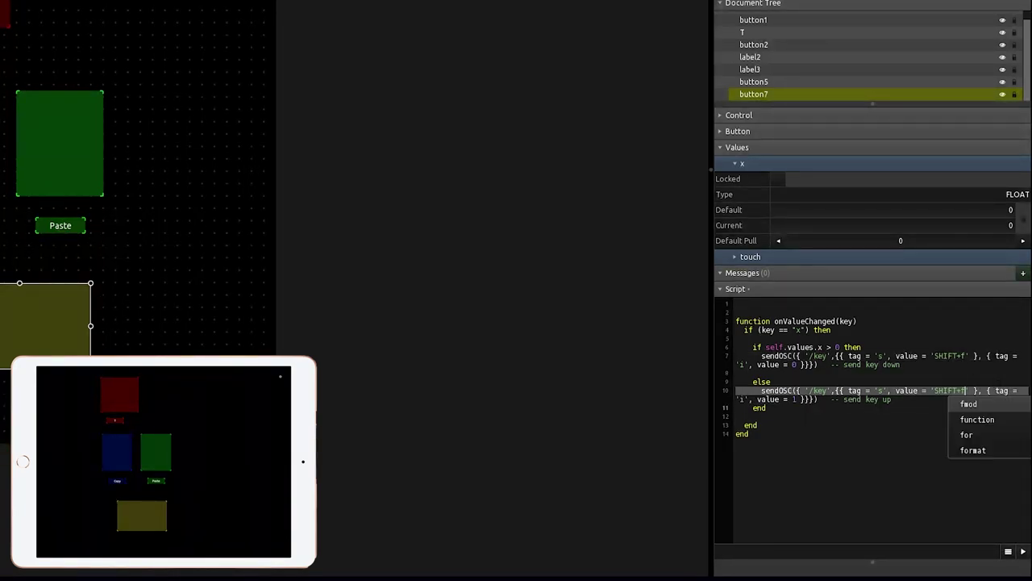
Deselect the yellow button, switch to Notepad and test the button there to send a capital F.
left_click(264, 381)
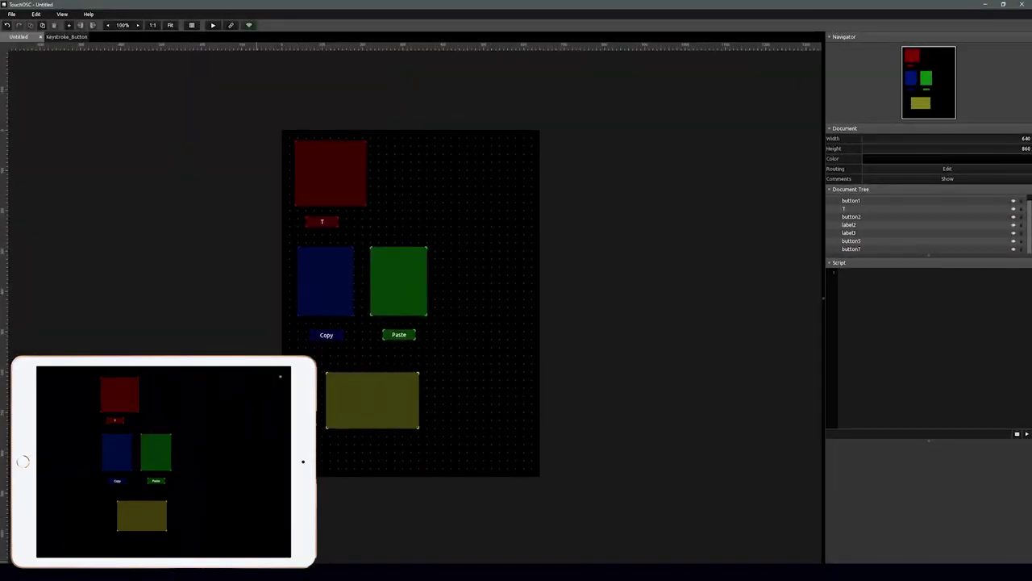
key("alt+Tab")
type("F")
Set the constant argument of the red button's OSC /key message to m.
left_click(356, 170)
scroll(912, 371, "down", 2)
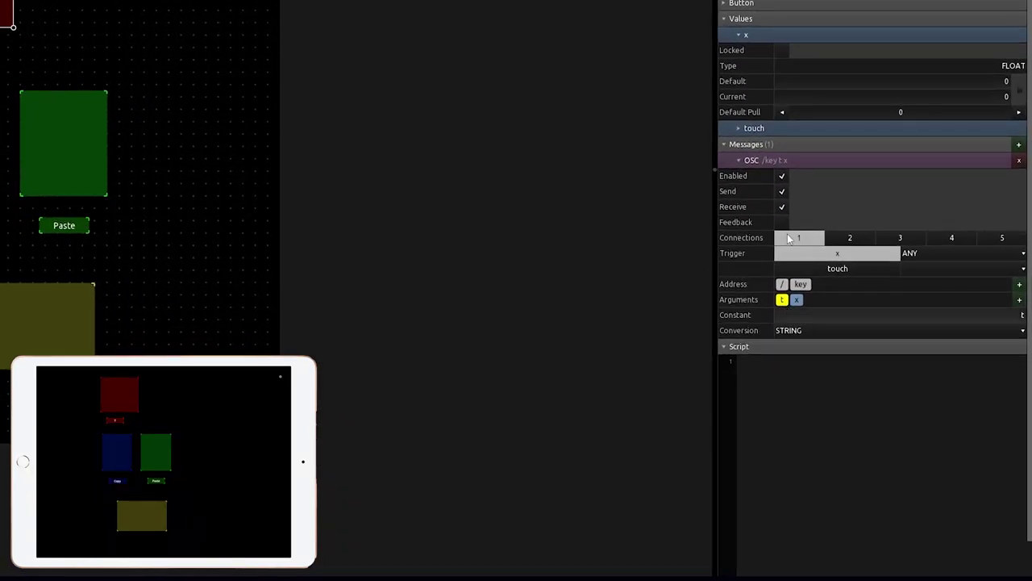
left_click(1021, 315)
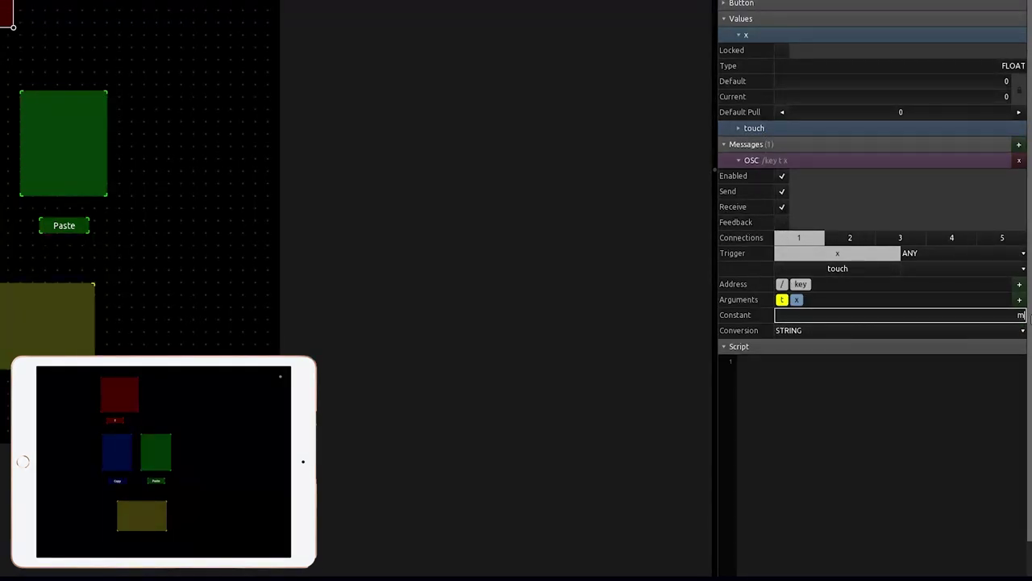
key("Return")
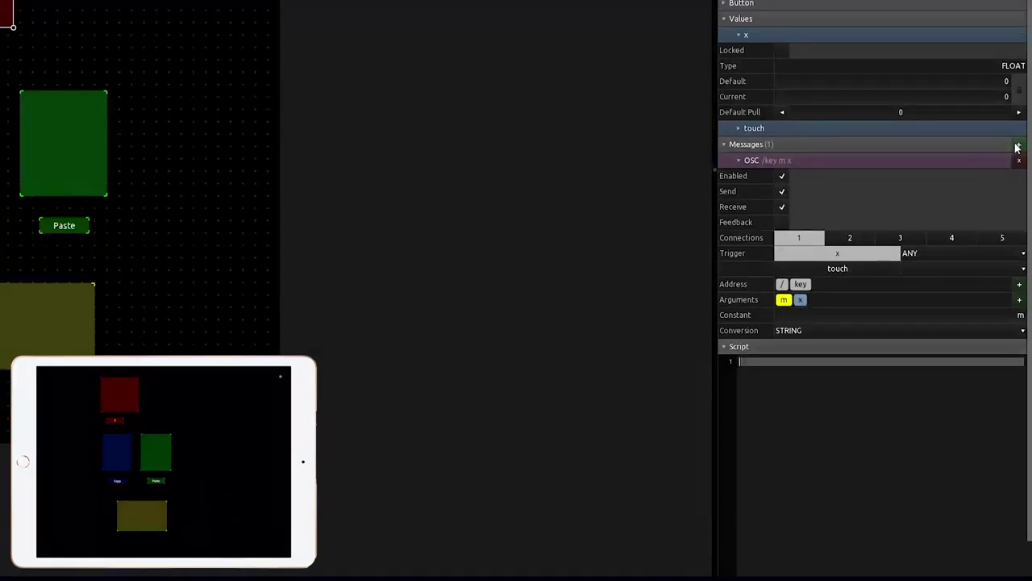
Add a second OSC message to the red button and replace the name in its address with the constant key.
left_click(1018, 144)
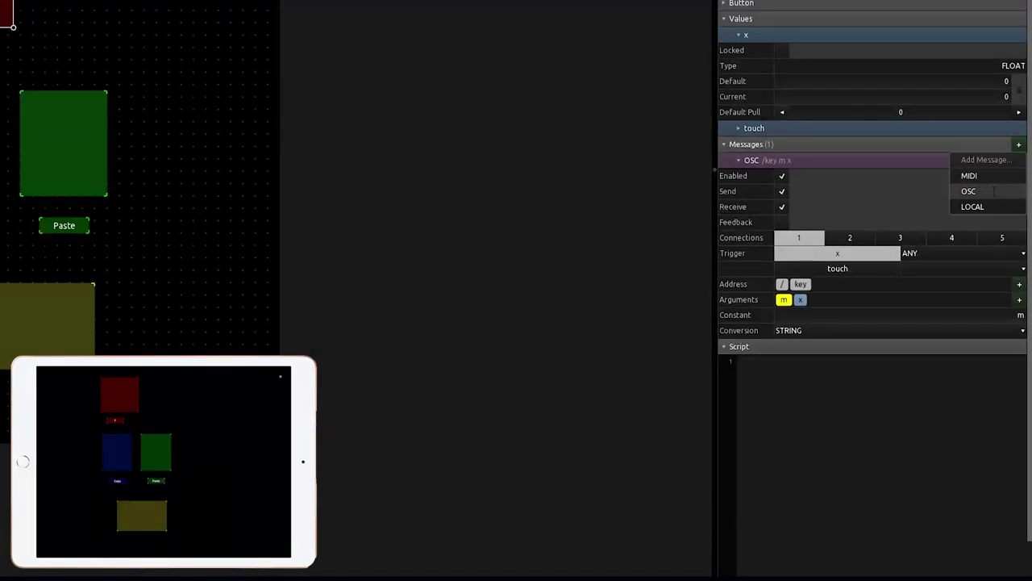
left_click(994, 193)
left_click(959, 289)
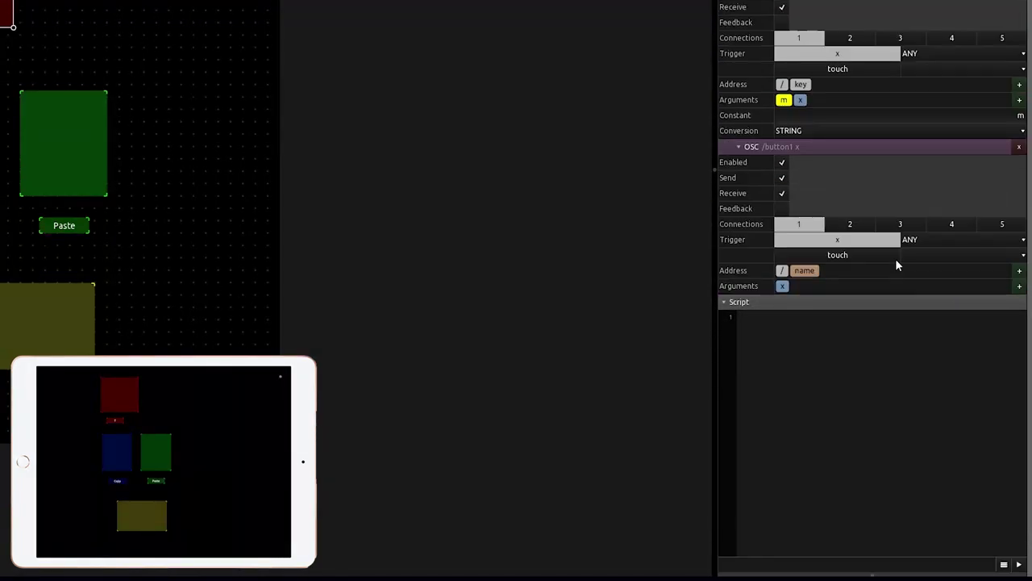
left_click(804, 270)
key("BackSpace")
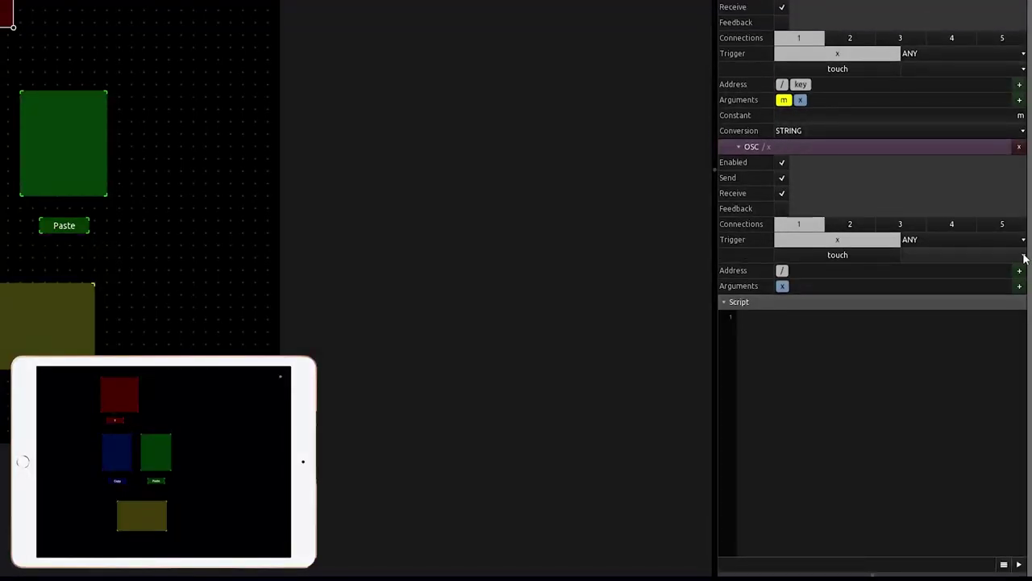
left_click(1019, 277)
left_click(965, 301)
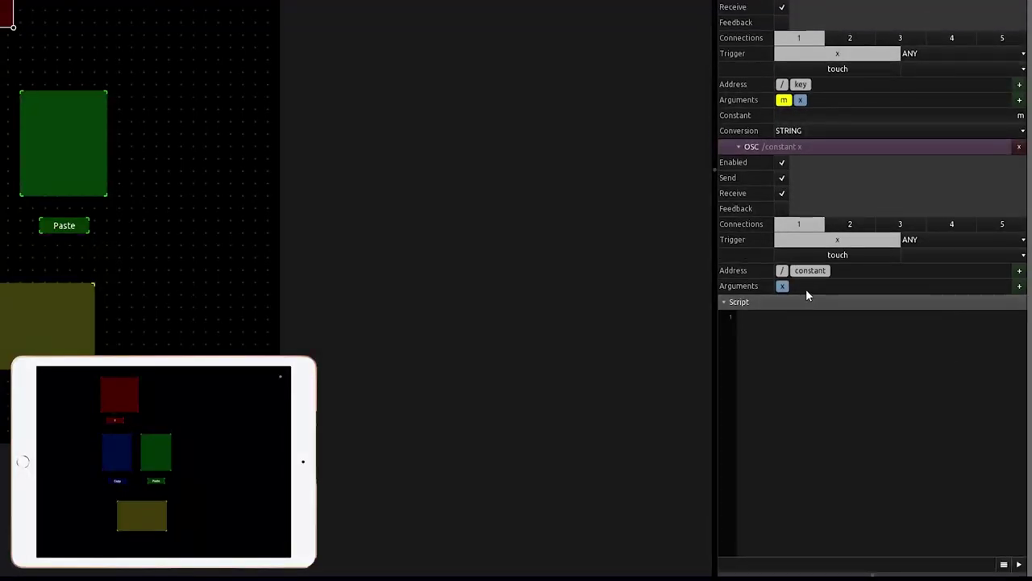
left_click(815, 272)
double_click(817, 274)
type("key")
Give the second message a constant u argument ahead of x, and set x to INTEGER with scale 1 to 0.
left_click(1019, 285)
left_click(976, 303)
left_click_drag(811, 290, 794, 289)
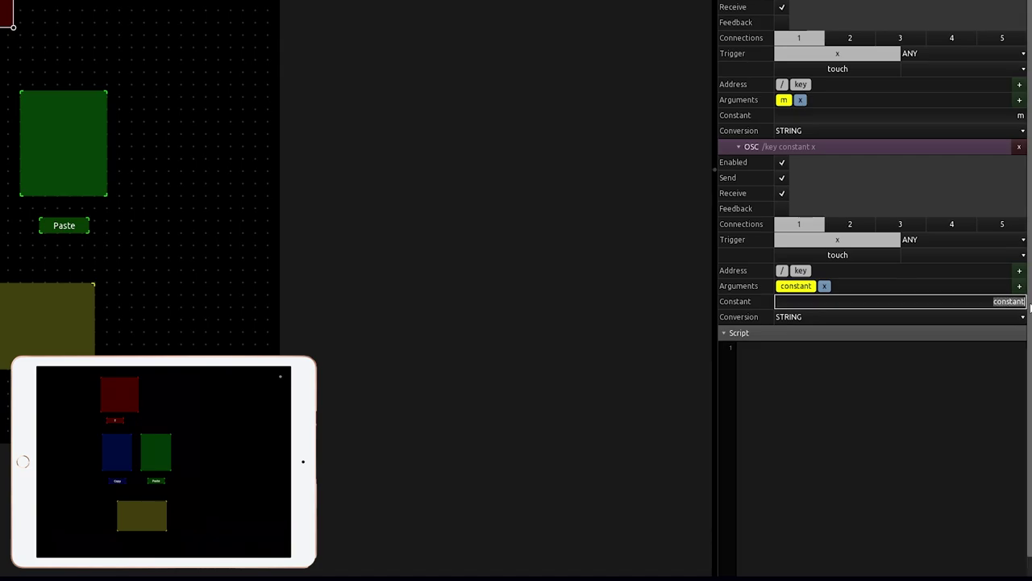
type("u")
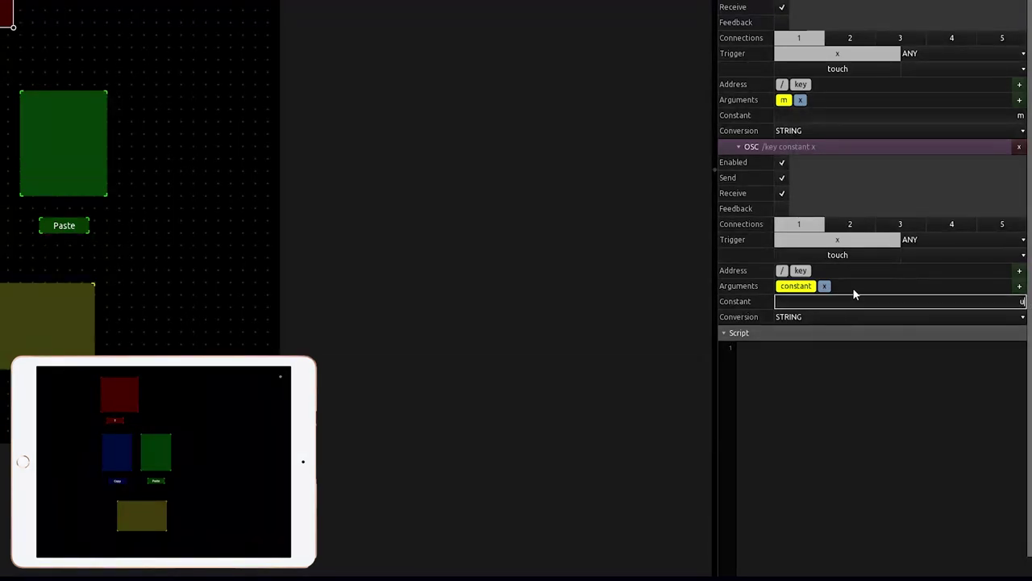
left_click(825, 285)
left_click(891, 302)
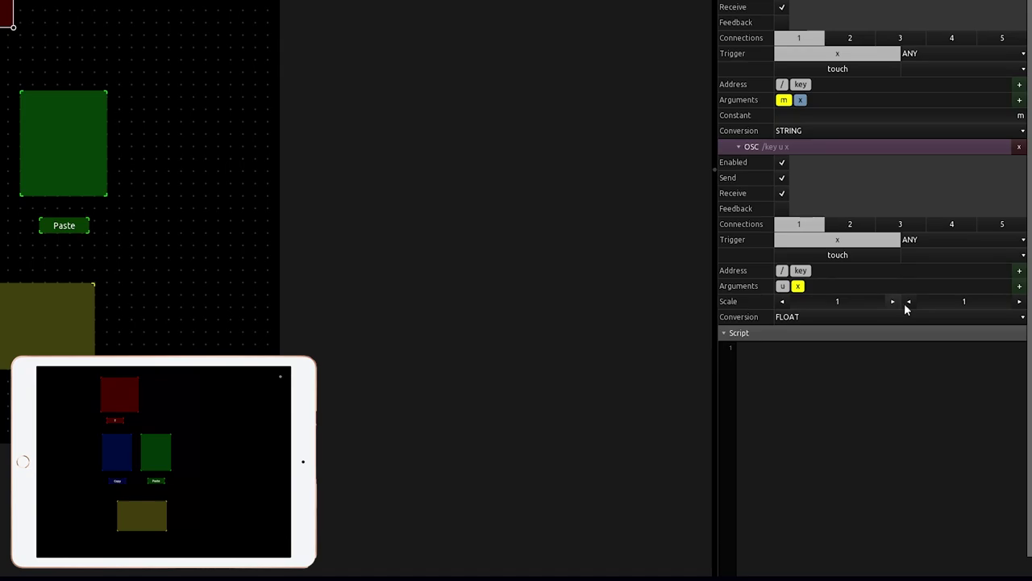
left_click(905, 319)
left_click(888, 343)
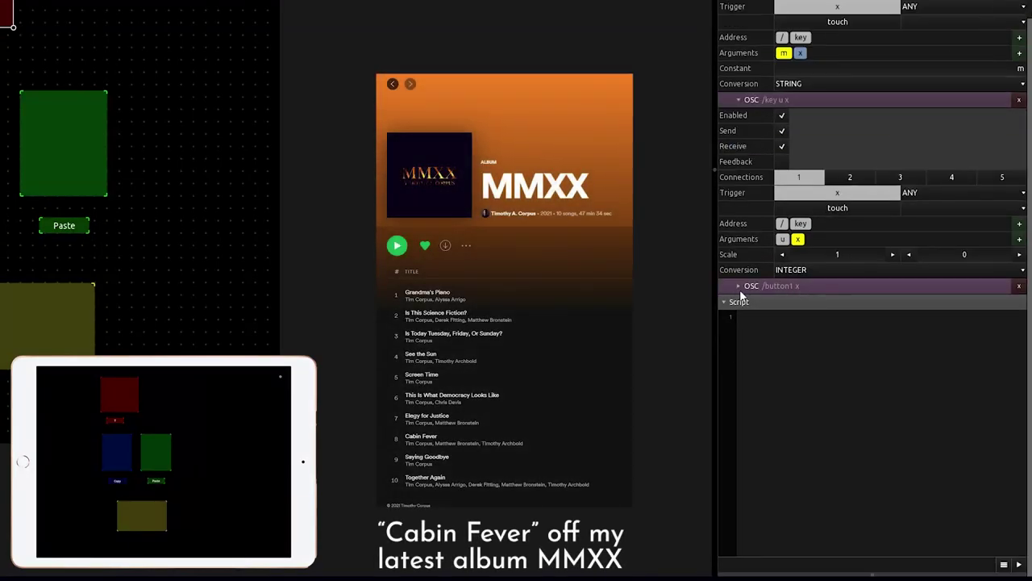
Set up the red button's third OSC message as /key with constant s before x, x as INTEGER scaled 1 to 0.
left_click(1019, 271)
left_click(984, 306)
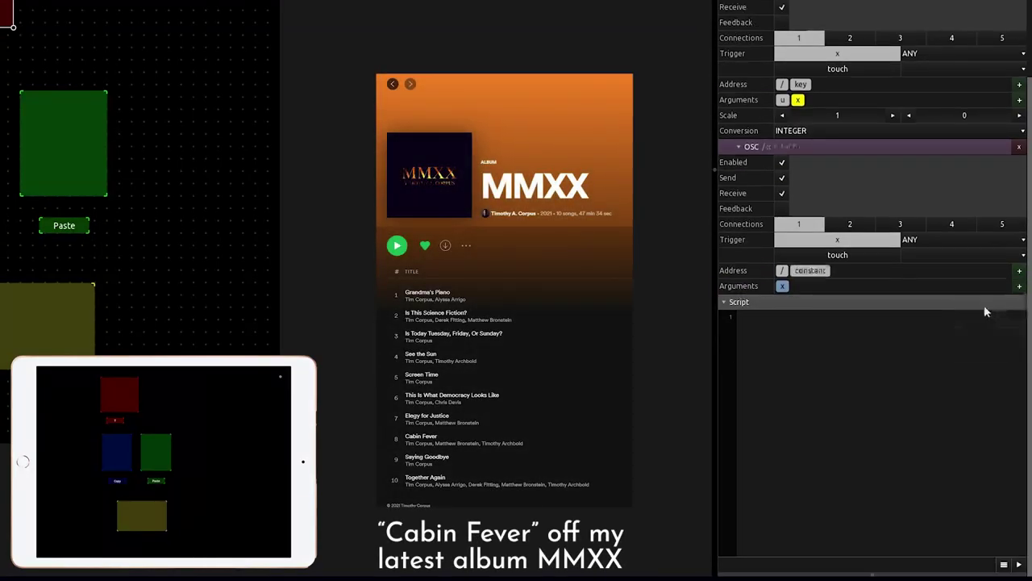
left_click_drag(809, 270, 782, 292)
left_click(824, 285)
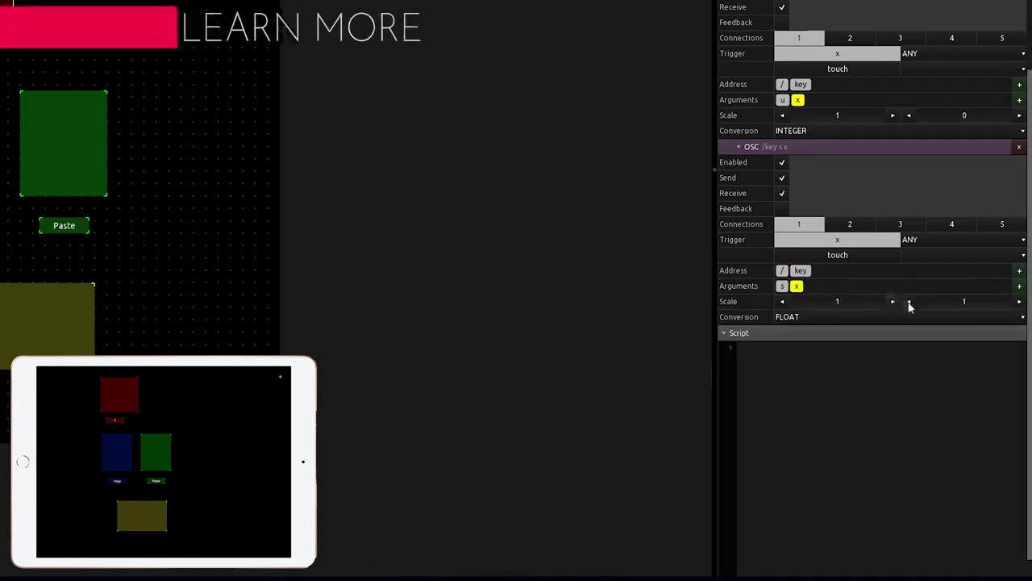
left_click(897, 316)
left_click(893, 351)
scroll(806, 242, "down", 3)
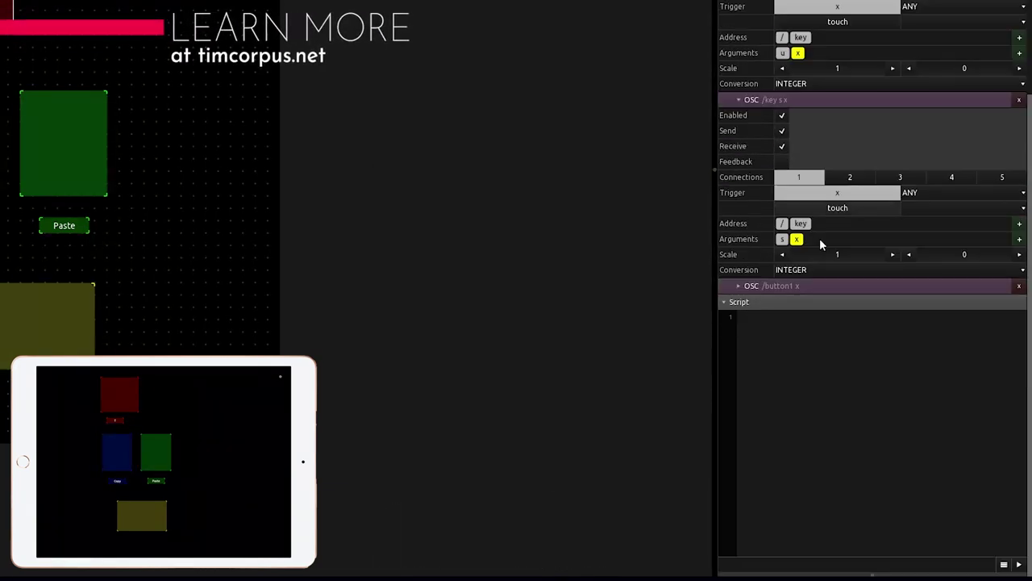
Replace the name in the fourth OSC message's address with the constant key.
left_click(804, 270)
key("Delete")
left_click(1019, 270)
left_click(984, 294)
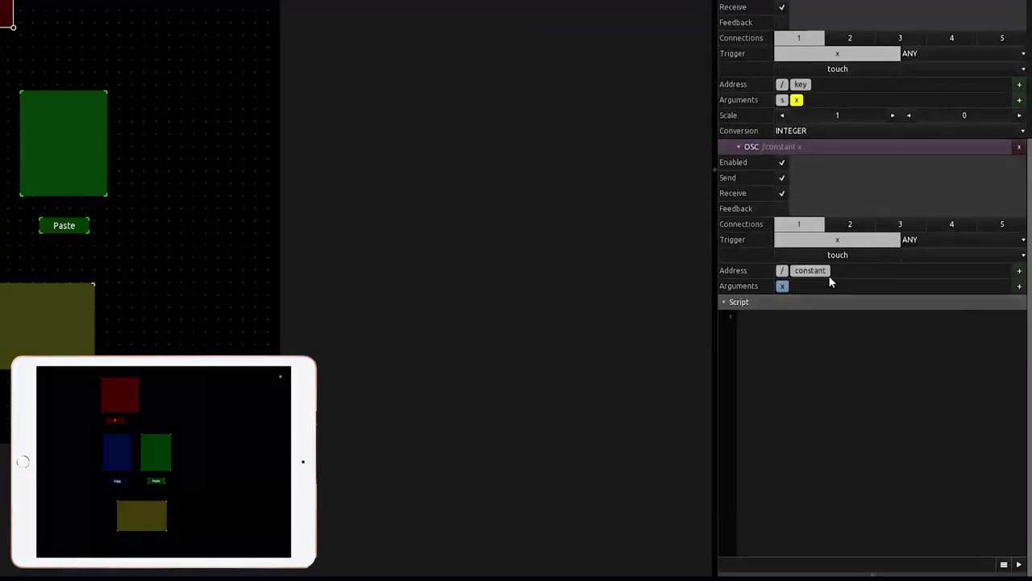
left_click(810, 270)
left_click(1023, 301)
type("key")
key("Return")
Give the fourth message a constant i argument ahead of x, and set x to INTEGER with scale 1 to 0.
left_click(1019, 285)
left_click(984, 309)
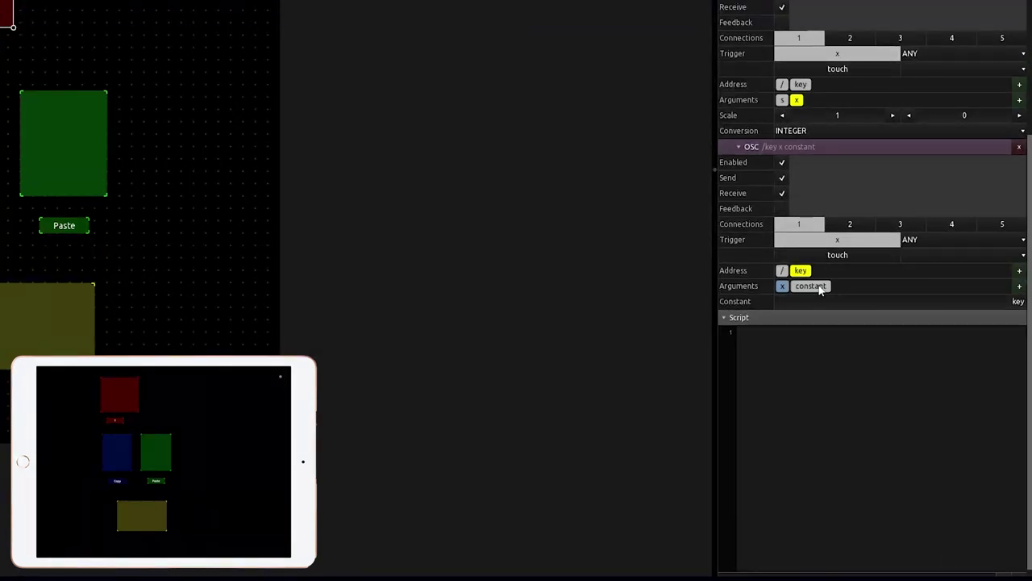
left_click(797, 286)
left_click(984, 316)
left_click(802, 348)
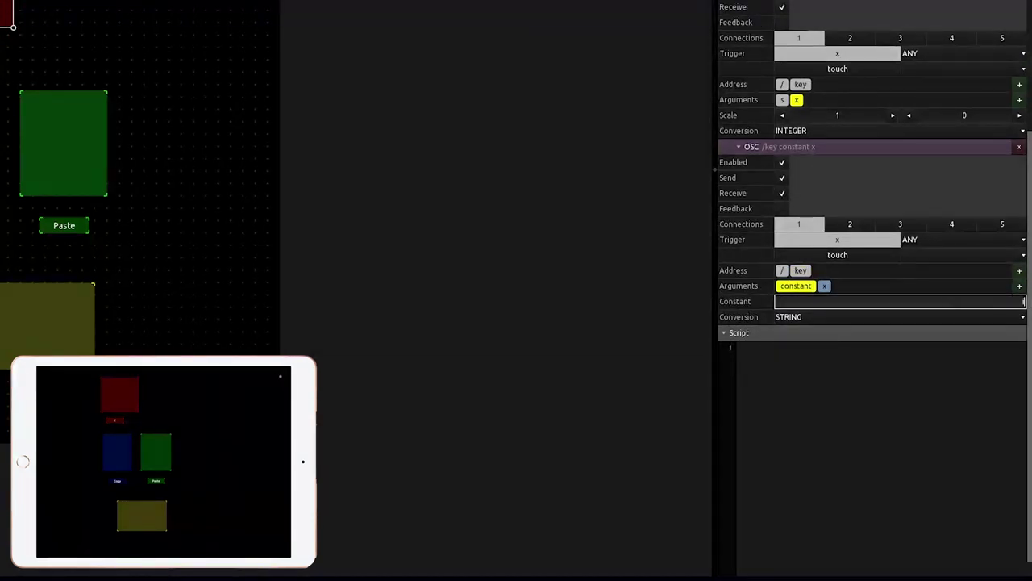
left_click(824, 285)
left_click(895, 322)
left_click(815, 353)
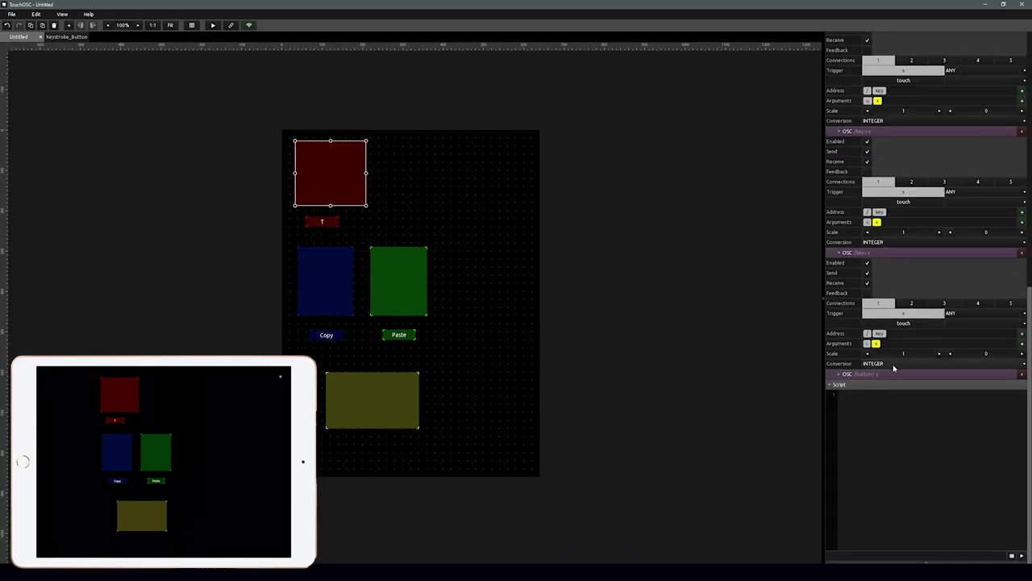
Set up the red button's fifth OSC message as /key with constant c before x, x as INTEGER scaled 1 to 0.
left_click(893, 373)
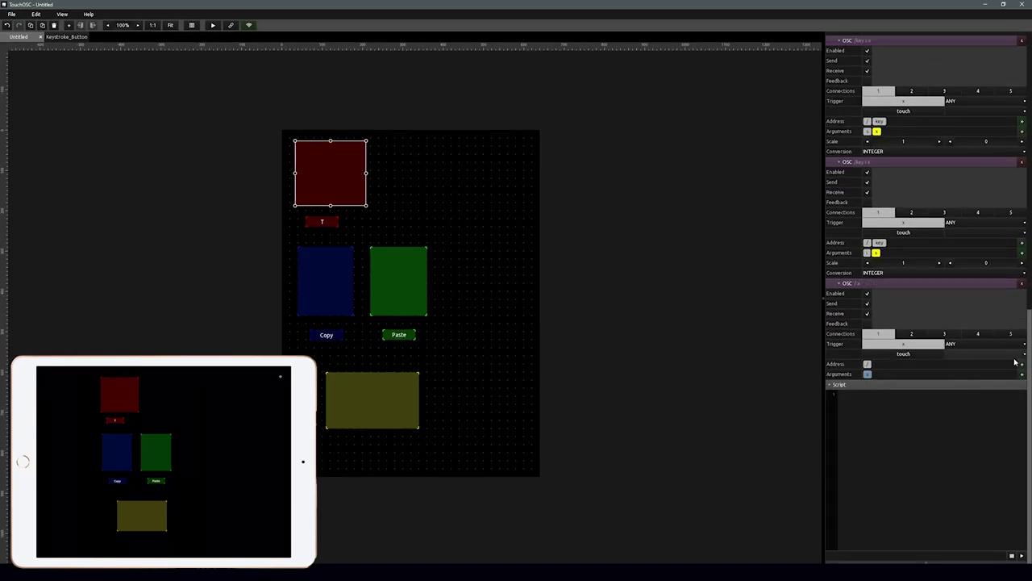
left_click(1021, 383)
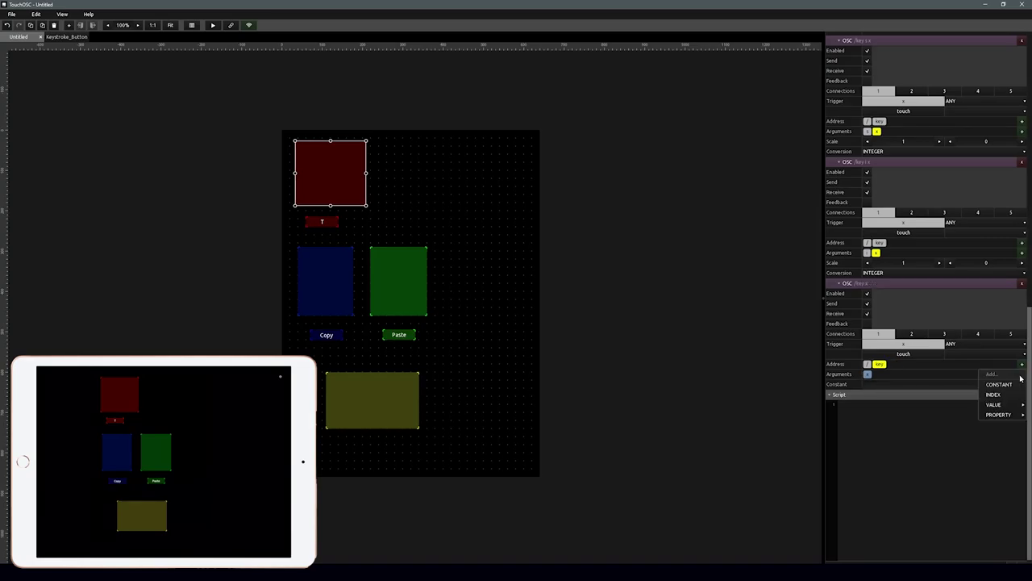
left_click(1007, 408)
left_click(1015, 384)
type("m")
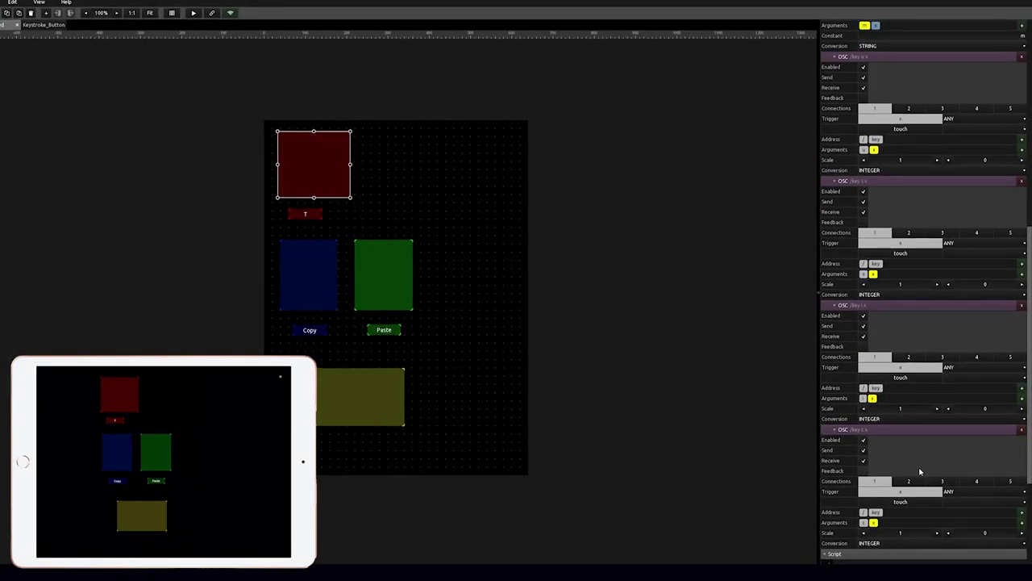
Review the red button's five /key messages and test the button in Notepad to send the word music.
scroll(919, 471, "up", 6)
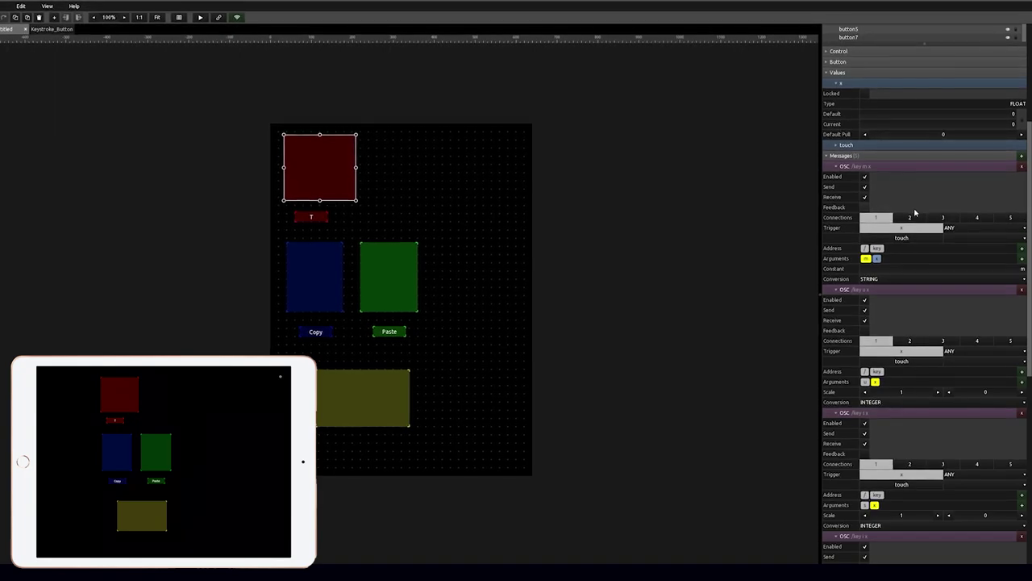
scroll(908, 211, "down", 5)
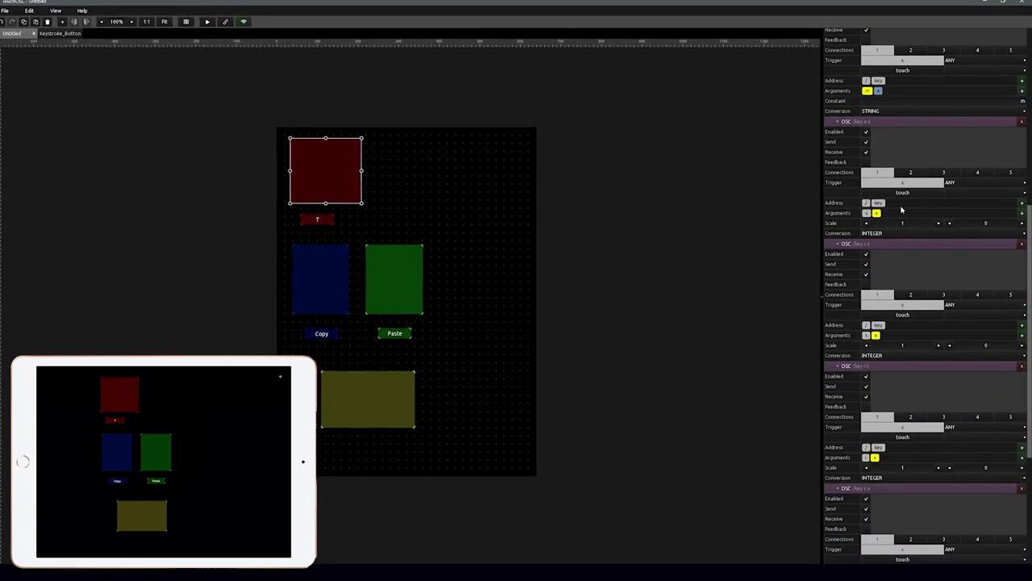
scroll(903, 226, "down", 4)
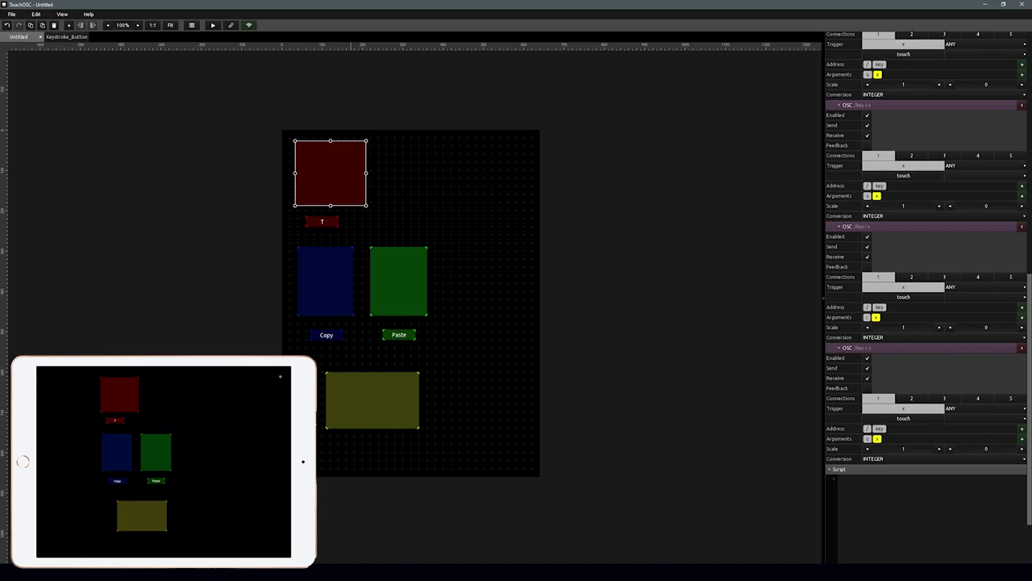
key("alt+Tab")
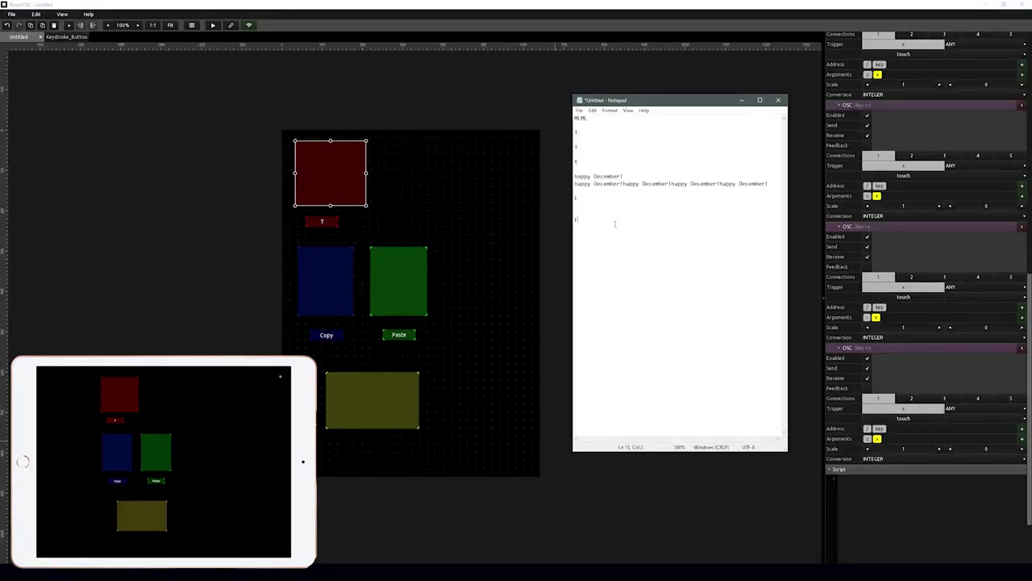
type("music")
scroll(888, 162, "up", 3)
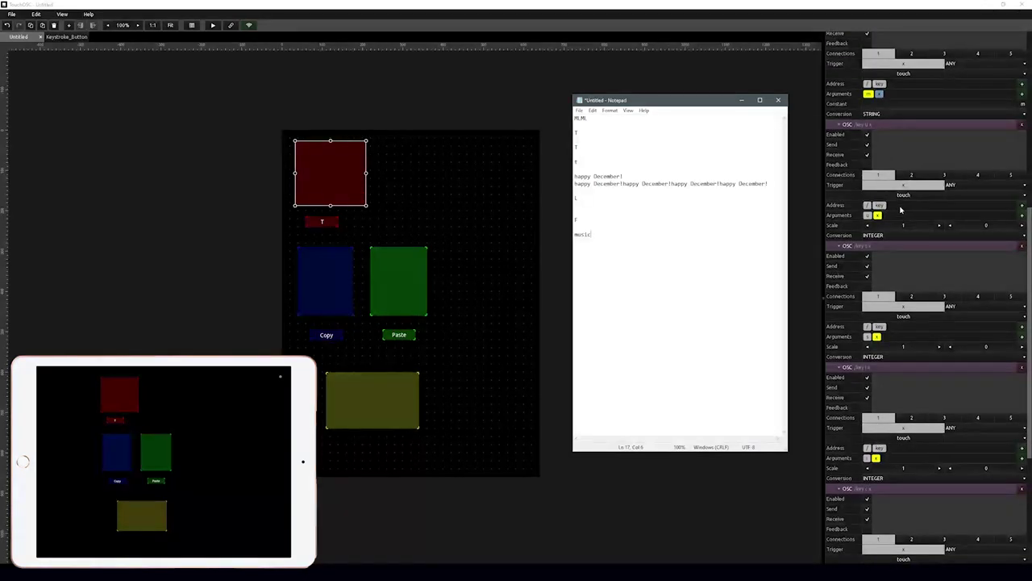
scroll(925, 300, "down", 3)
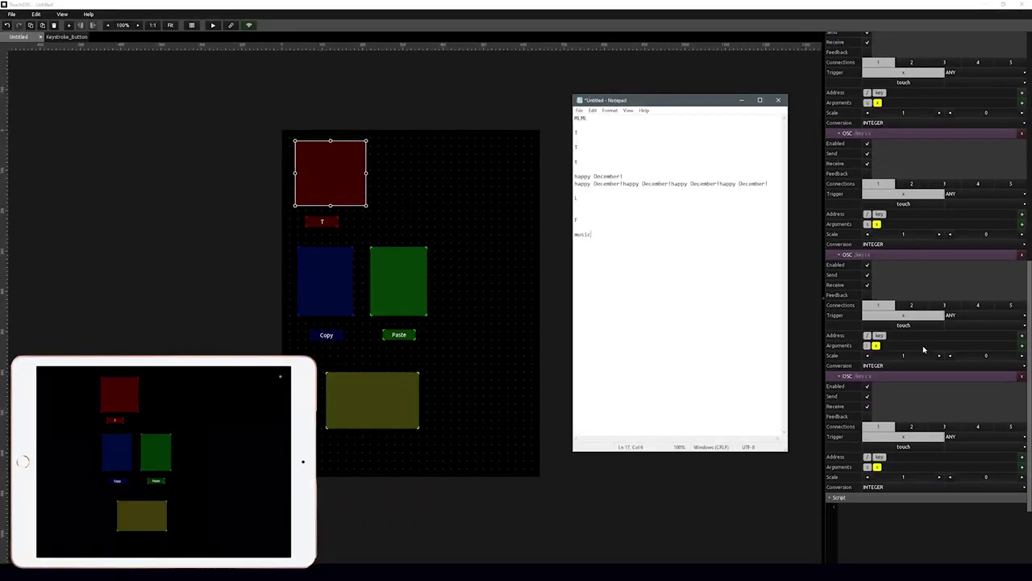